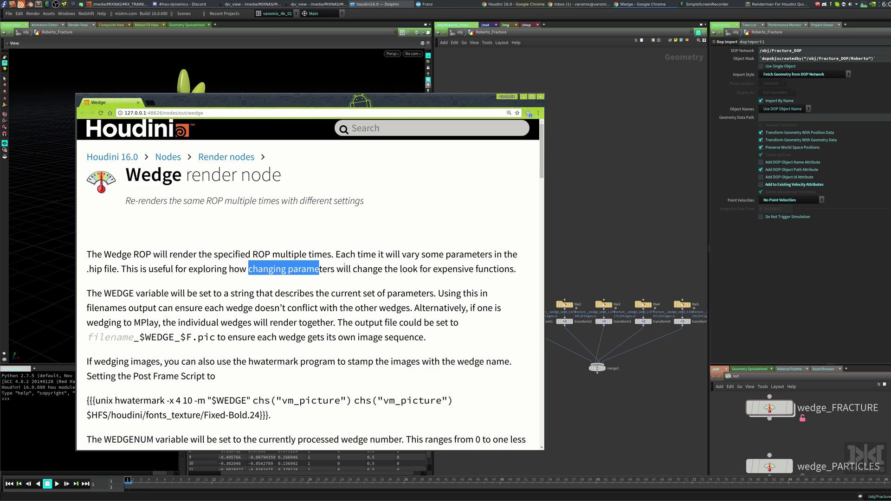
Read the Wedge render node help page's explanation of the WEDGE variable, the Post Frame Script and WEDGENUM, and return to the scene
double_click(250, 269)
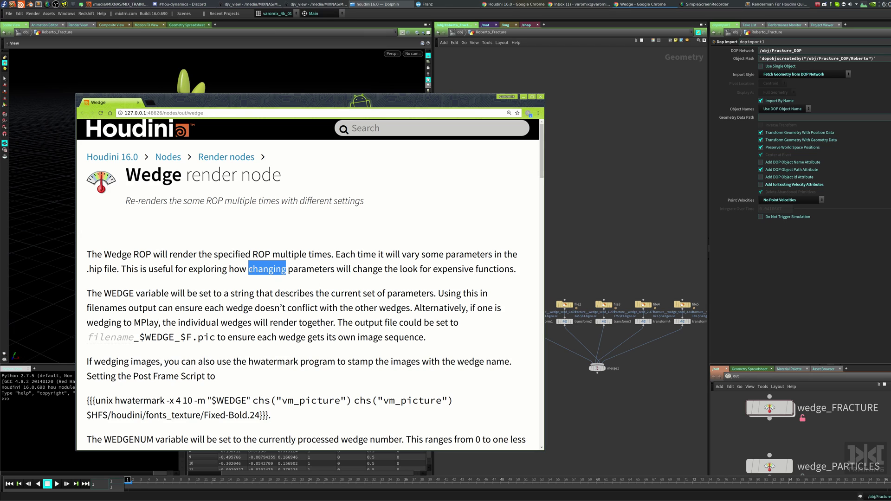
scroll(254, 265, down, 3)
scroll(258, 263, down, 2)
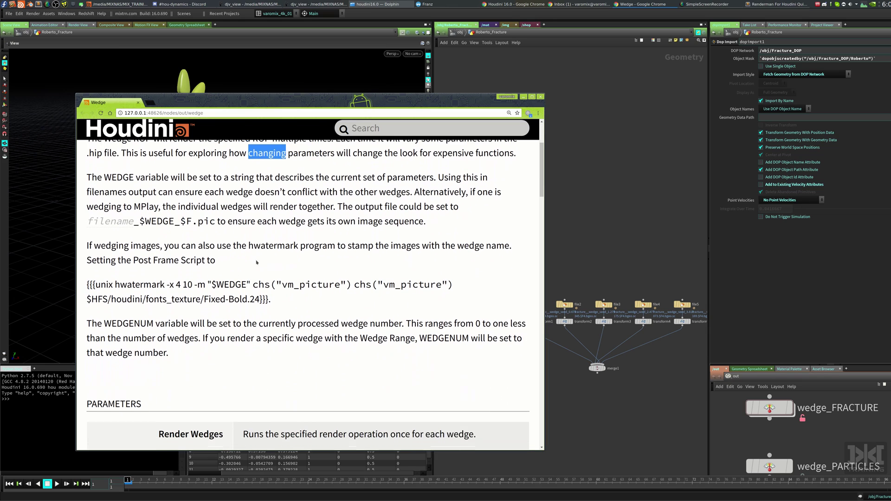
drag(87, 280, 292, 302)
click(291, 270)
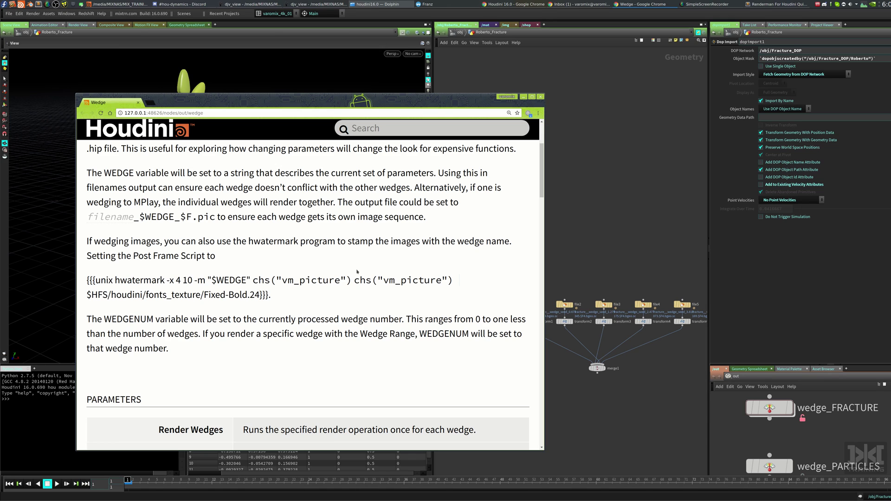
click(424, 83)
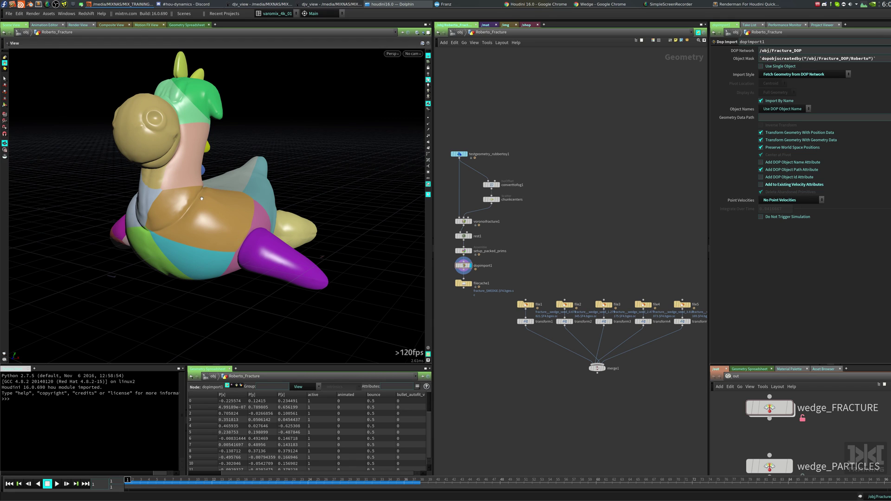
Play the rubber toy fracture simulation and stop playback at frame 51
scroll(199, 192, down, 5)
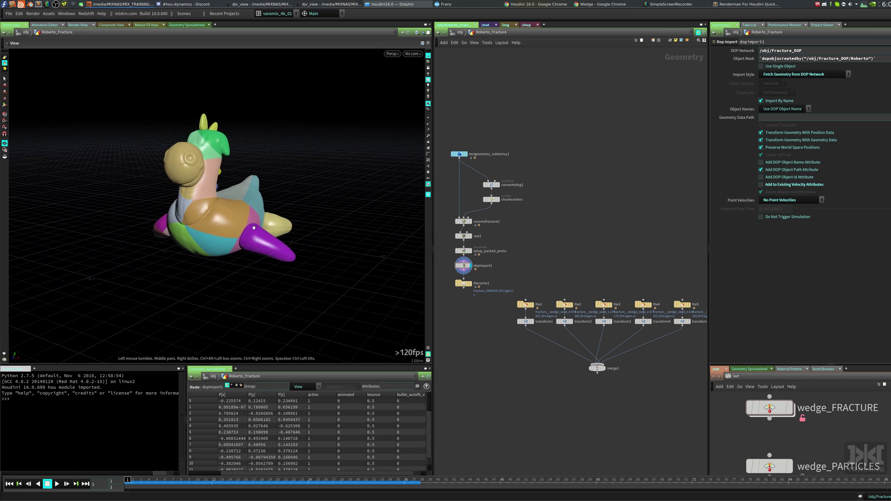
key(Up)
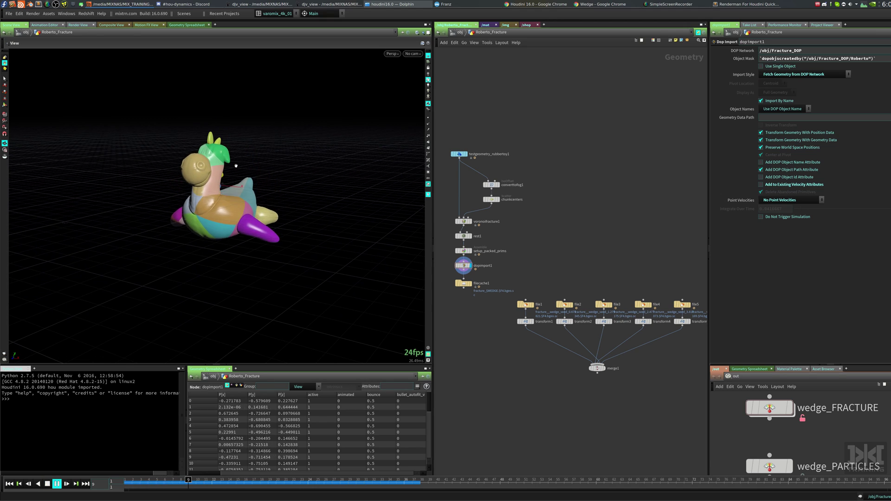
key(Up)
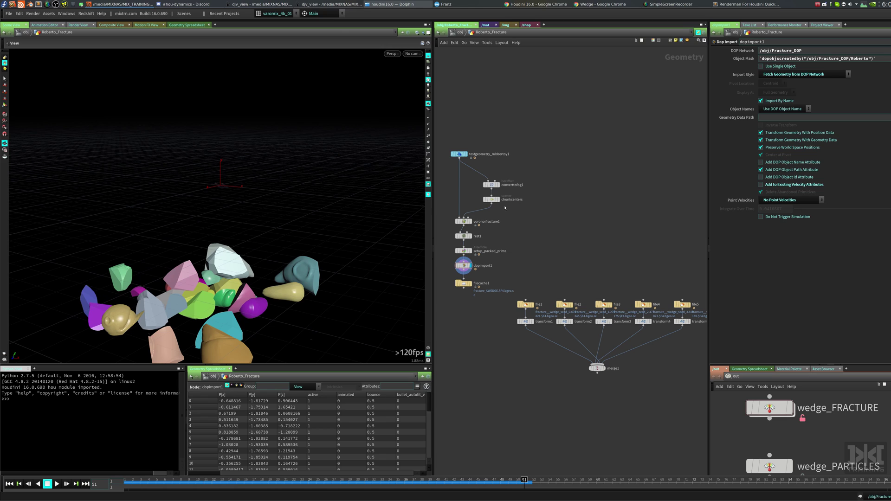
Scrub the timeline back to frame 8 and examine the fractured rubber toy imported by dopimport1
scroll(511, 246, up, 5)
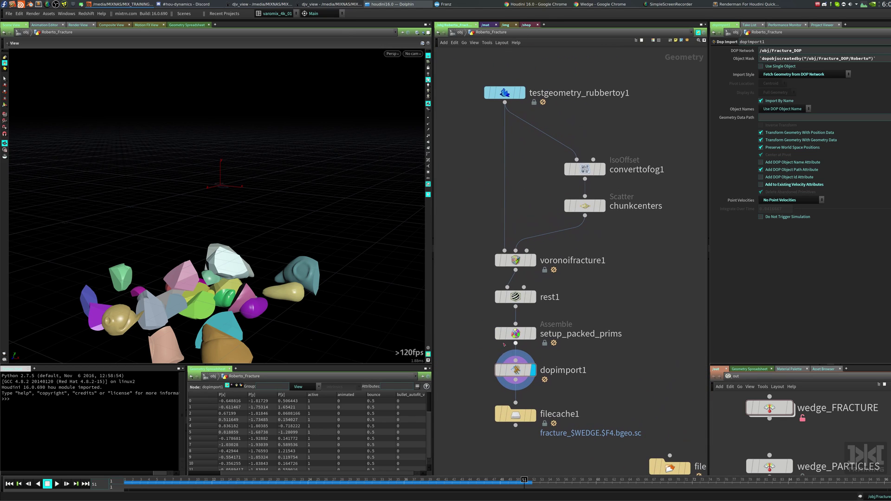
click(515, 370)
mouse_move(187, 486)
mouse_down()
mouse_move(130, 485)
mouse_move(208, 484)
mouse_move(173, 485)
mouse_move(180, 484)
mouse_up()
scroll(307, 254, up, 5)
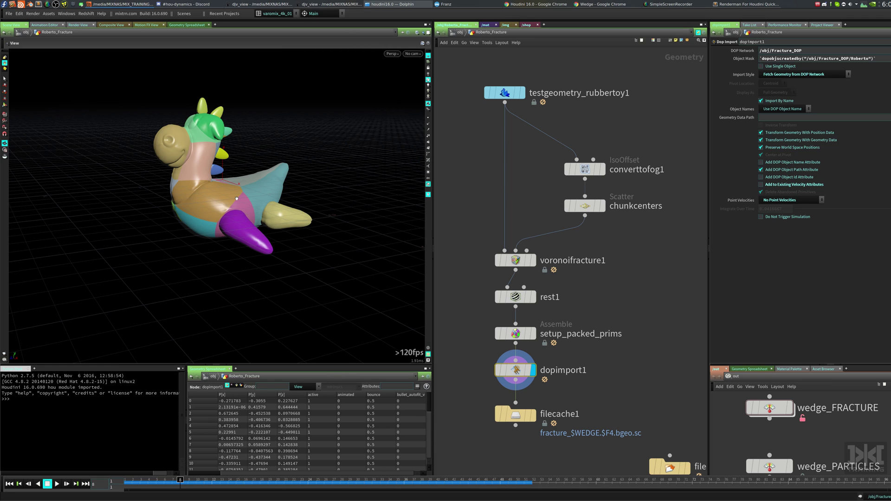
drag(191, 243, 256, 268)
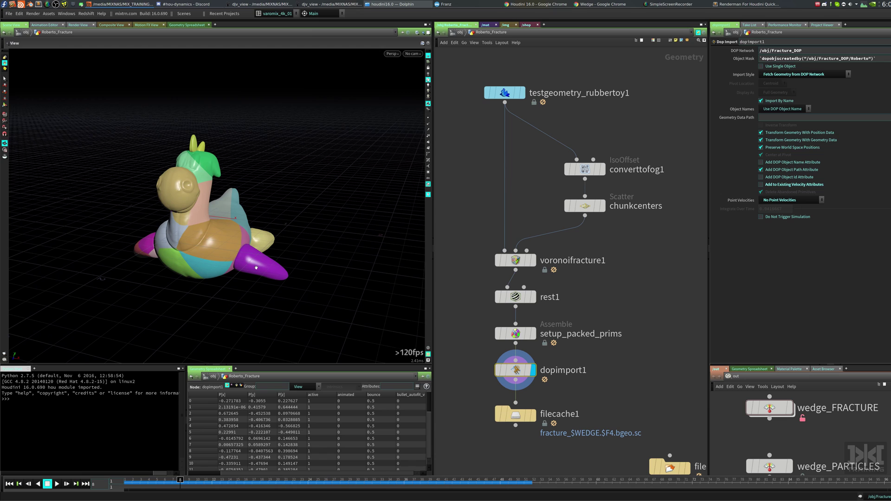
drag(256, 264, 259, 175)
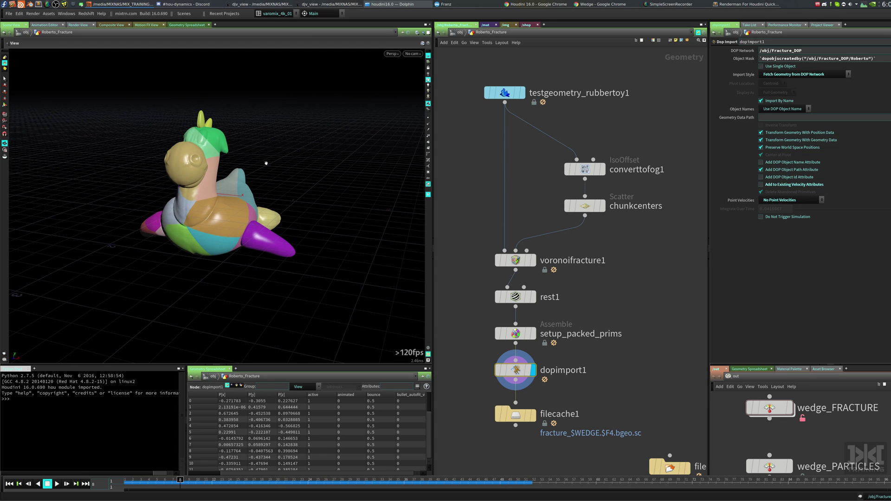
drag(258, 265, 232, 239)
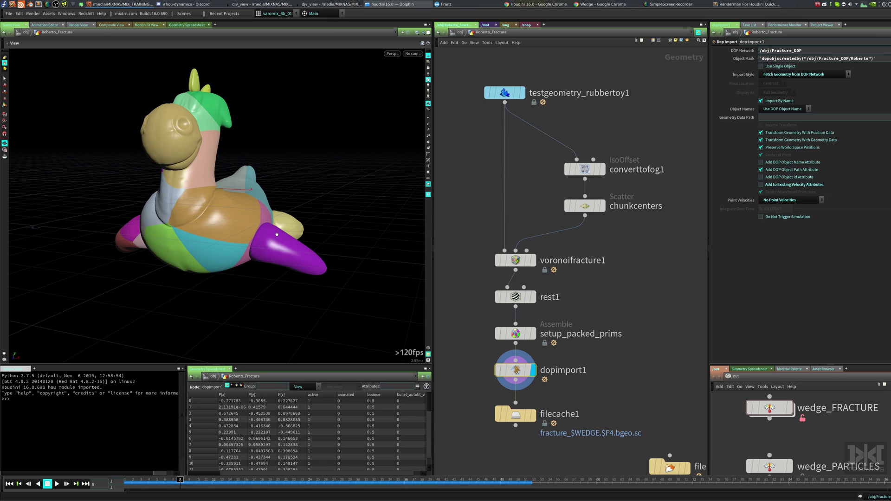
Select filecache1 and move it aside to clear the space beneath dopimport1
click(515, 416)
middle_drag(628, 382, 604, 293)
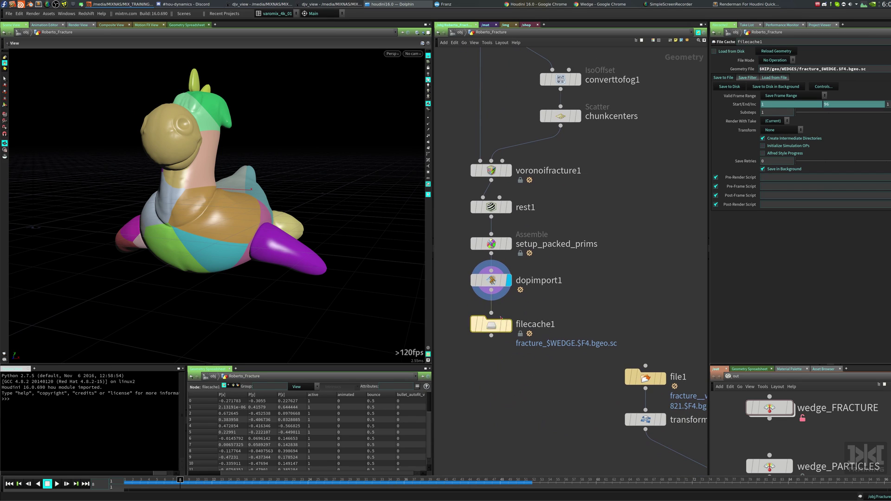
drag(485, 334, 615, 314)
Add a displayed File Cache node beneath dopimport1 with its geometry file set to $HIP/geo/WEDGES_TUT/fractures.$F4.bgeo.sc
key(Tab)
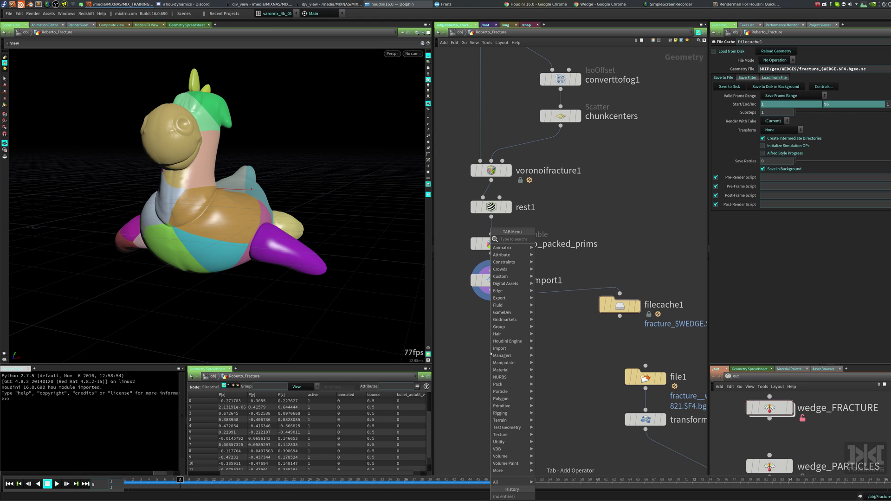
text(file)
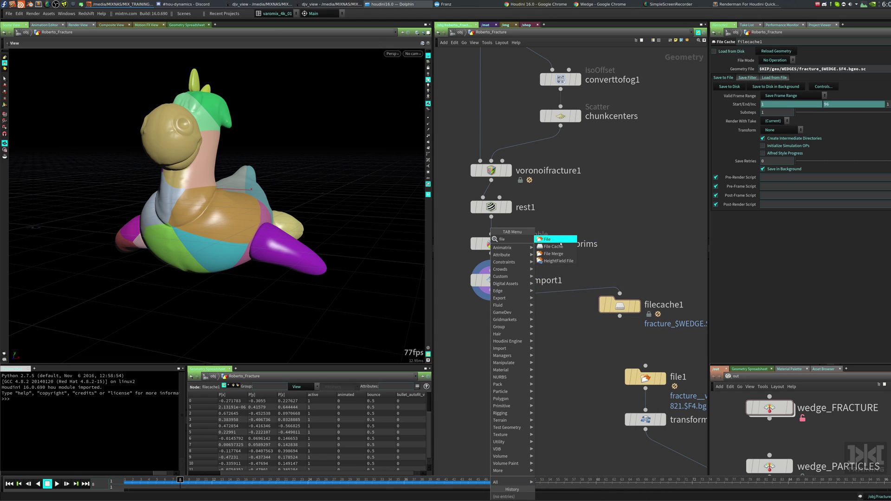
click(560, 247)
click(486, 332)
click(492, 292)
click(486, 322)
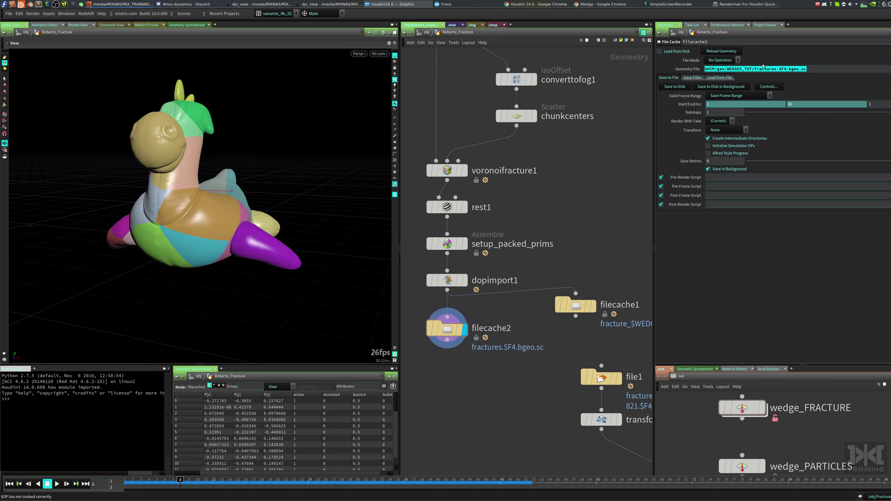
click(448, 329)
middle_drag(482, 391, 494, 346)
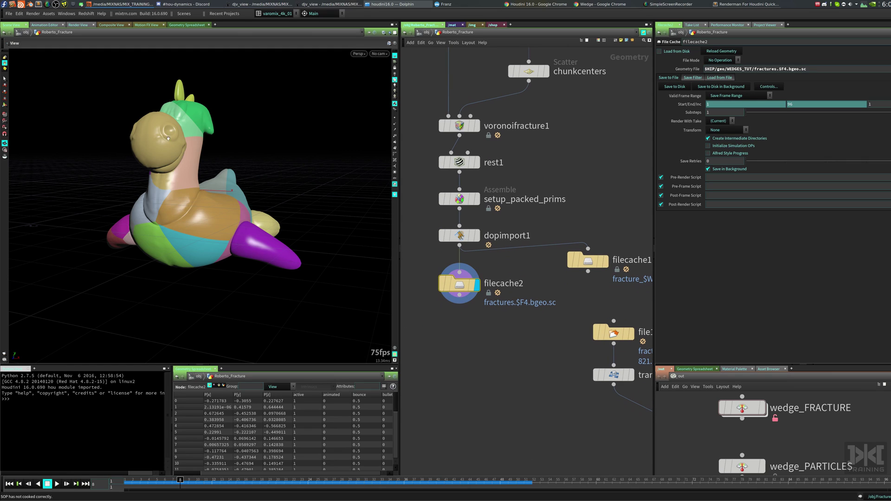
Add a Wedge node beside wedge_FRACTURE in the out network and rename it wedge_tut
middle_drag(807, 427, 696, 426)
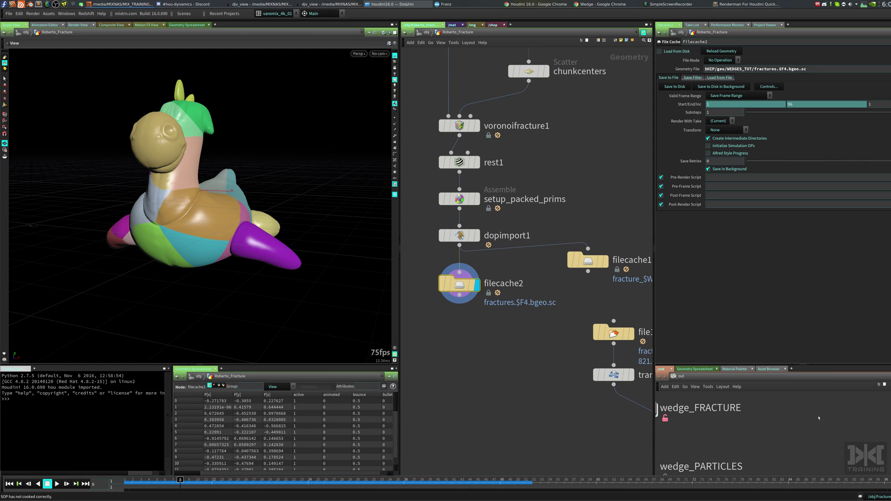
key(Tab)
text(wed)
click(876, 362)
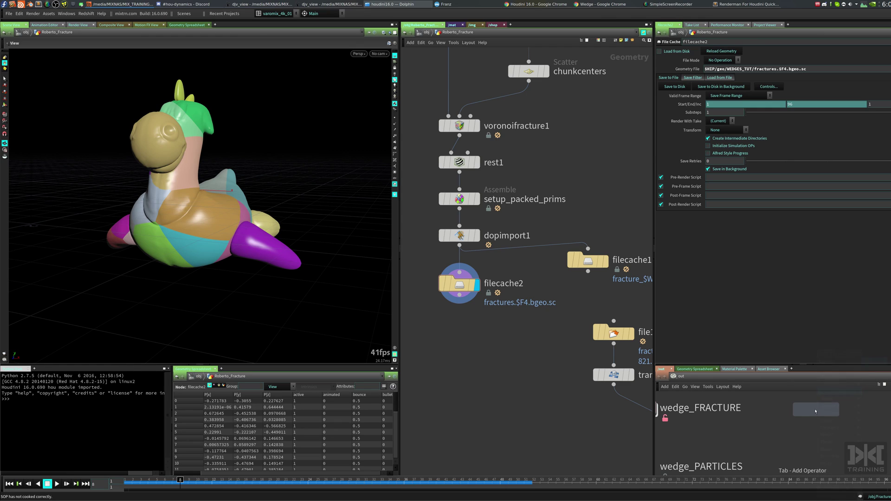
click(815, 410)
double_click(873, 409)
text(wedge_tut)
key(Return)
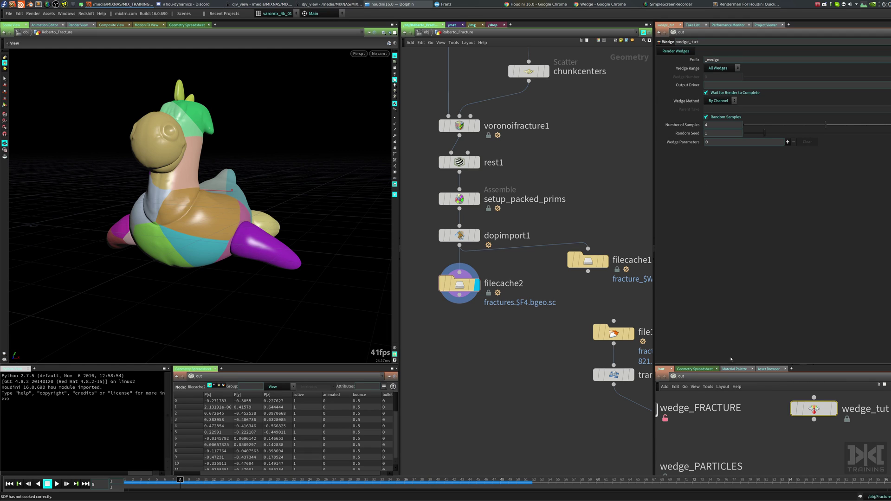
drag(757, 364, 743, 346)
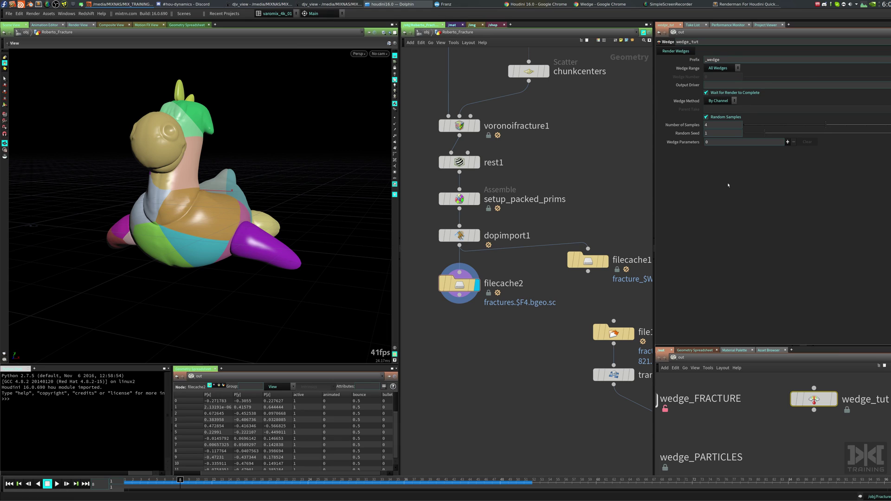
drag(815, 399, 802, 400)
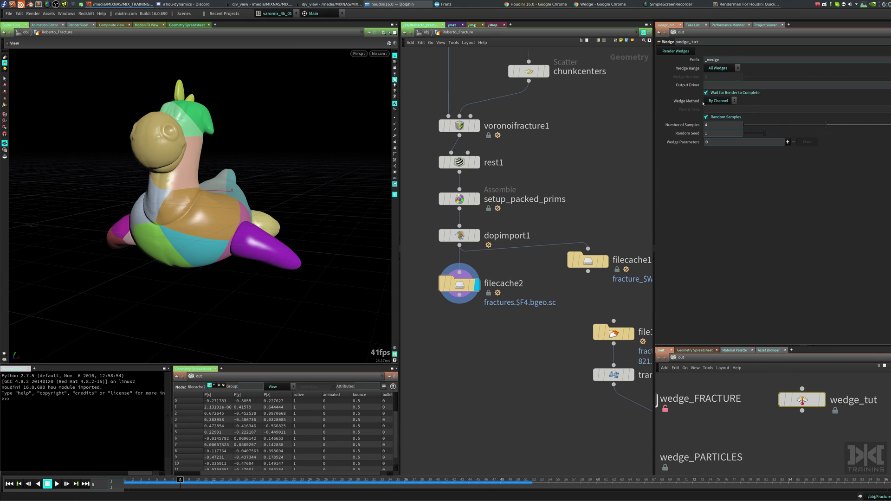
Set wedge_tut's output driver to the render node inside the new file cache, /obj/Roberto_Fracture/filecache2/render
drag(461, 288, 735, 85)
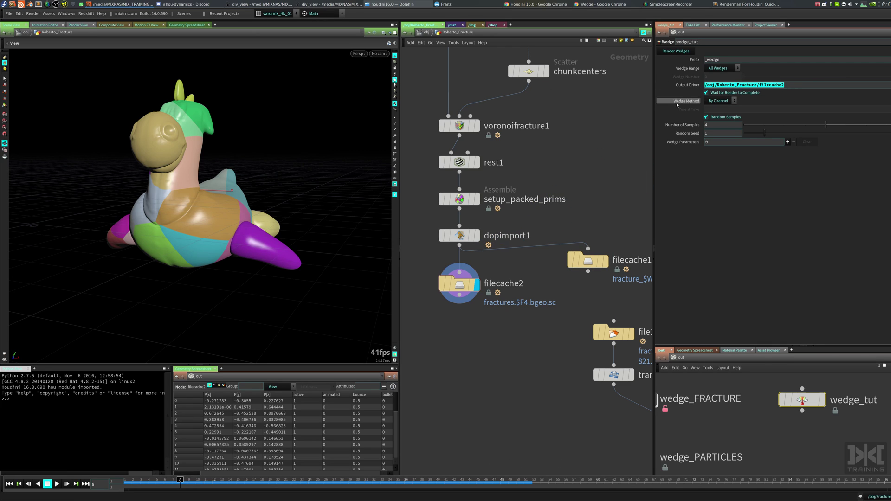
double_click(464, 286)
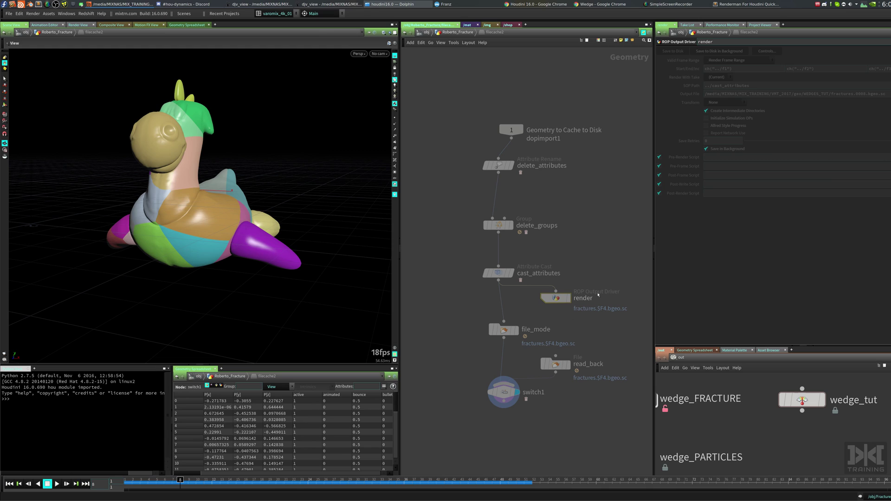
key(u)
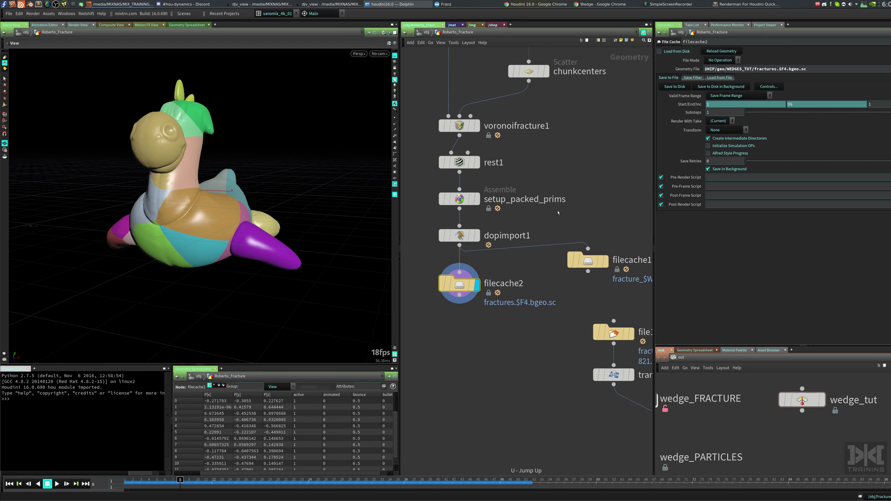
click(803, 400)
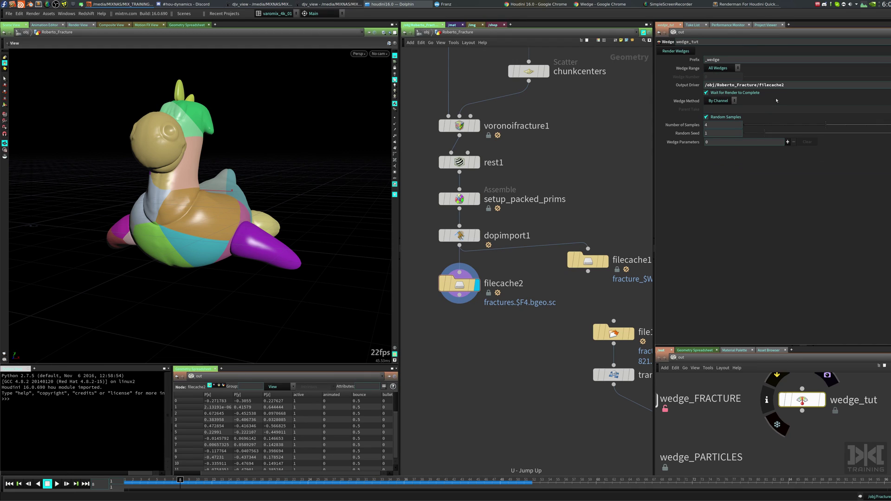
click(791, 85)
text(/render/)
key(Return)
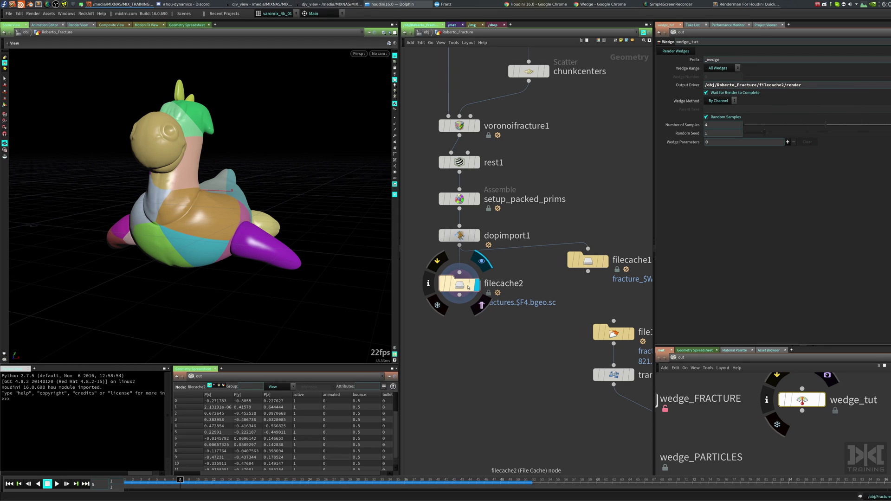
Inspect the render node inside filecache2 and review the settings of wedge_tut and filecache2
double_click(460, 284)
mouse_move(559, 297)
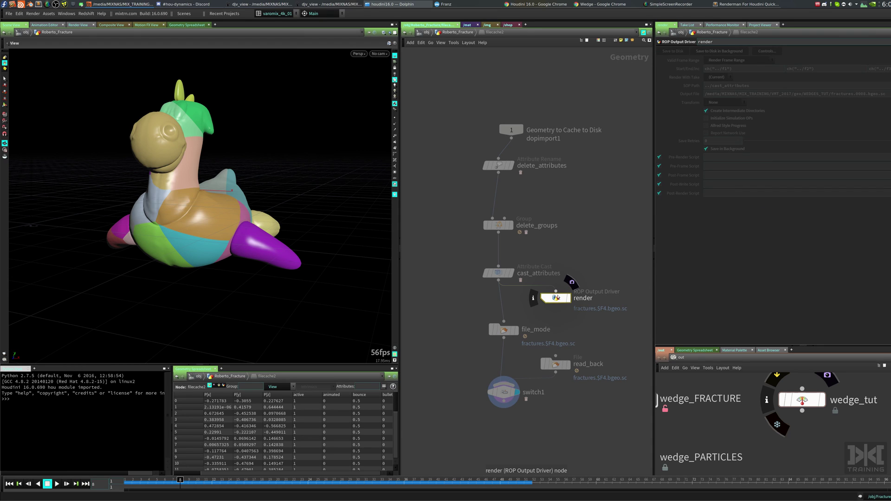
key(u)
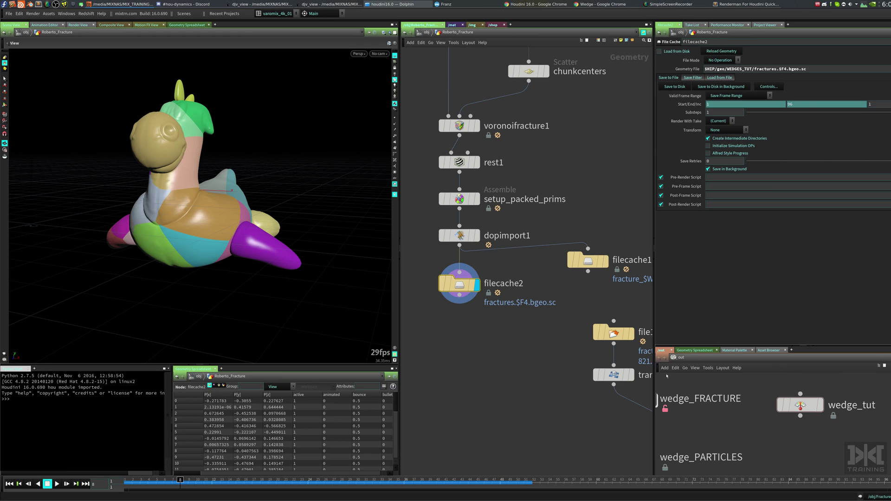
mouse_move(479, 282)
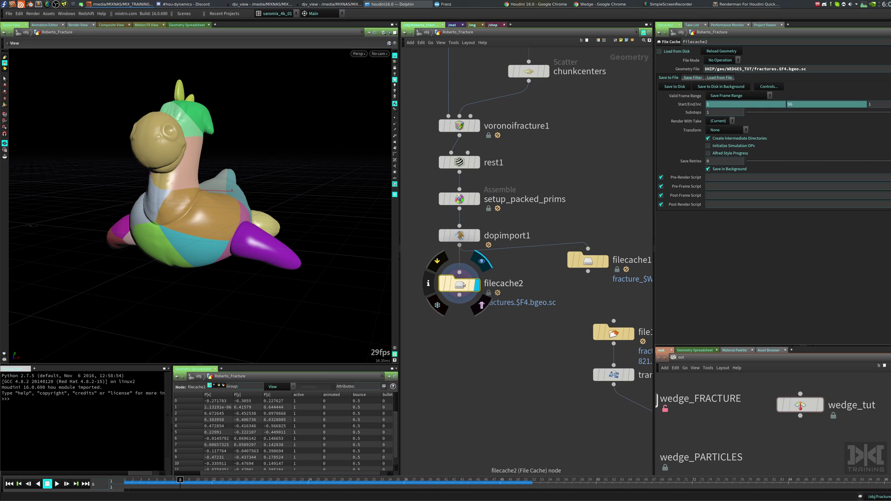
click(801, 405)
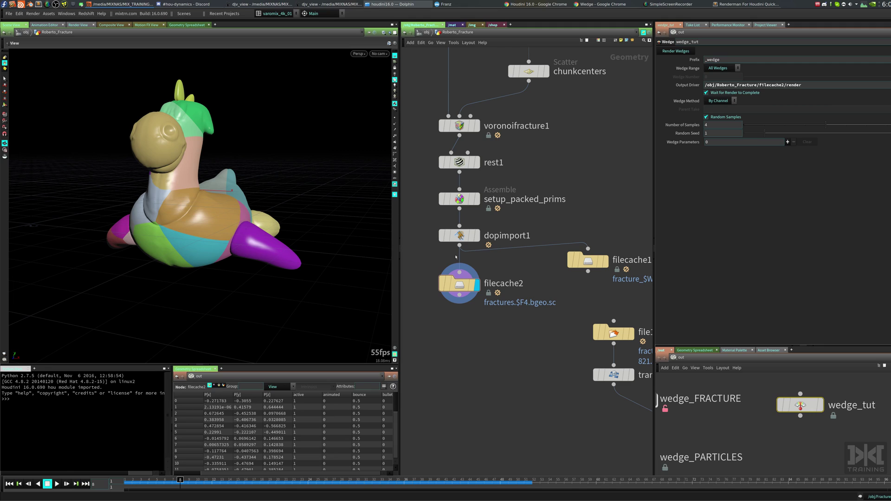
click(477, 284)
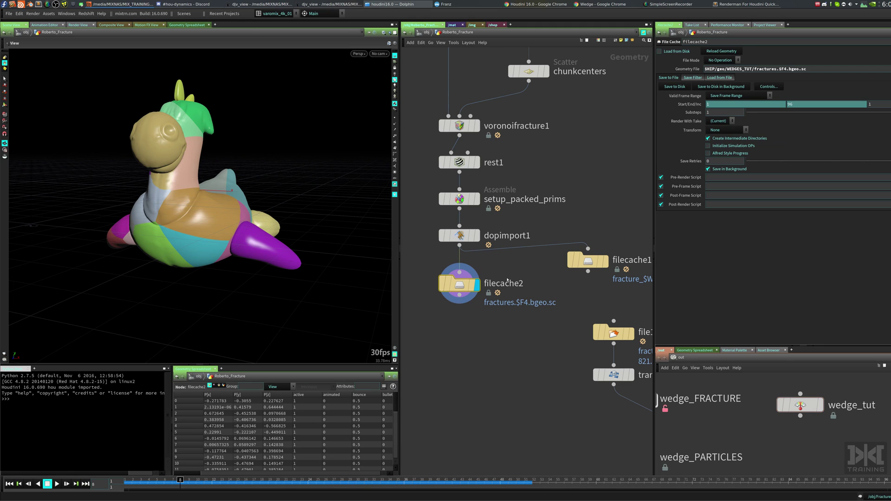
Add five empty wedge parameters to wedge_tut
click(801, 405)
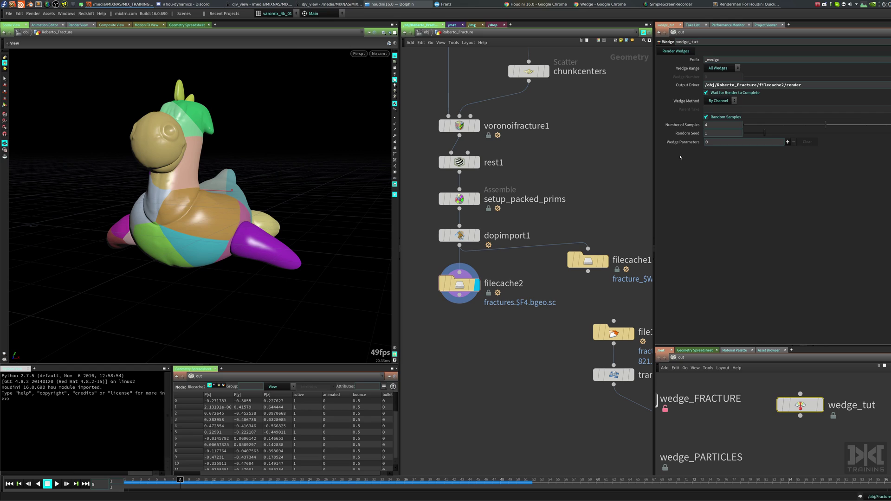
click(788, 142)
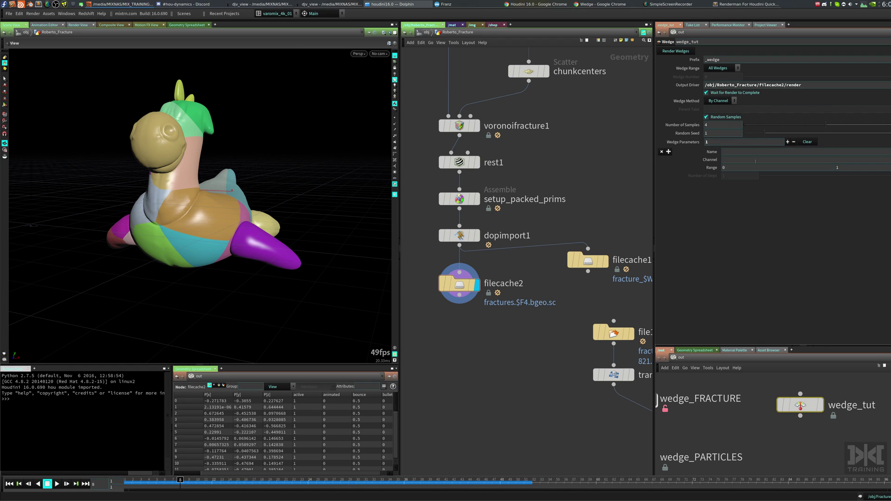
click(787, 142)
click(787, 142)
click(788, 143)
click(788, 143)
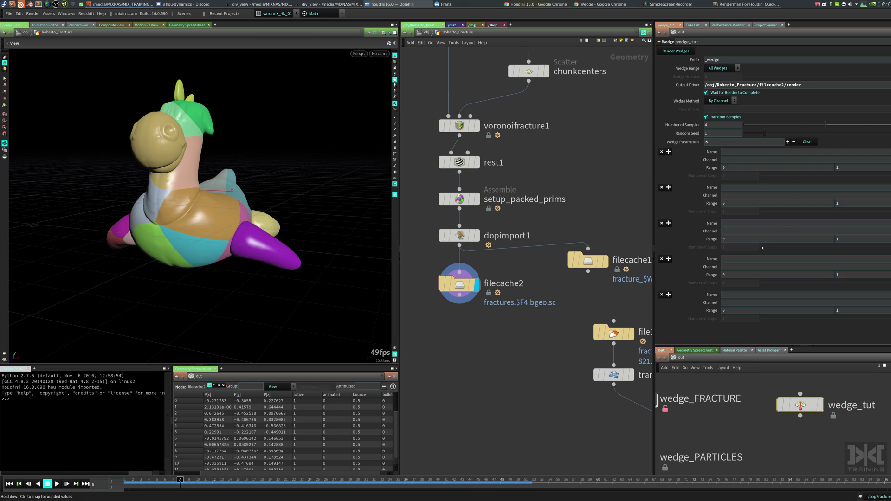
Remove the surplus wedge parameters from wedge_tut, leaving only one
click(794, 142)
click(794, 142)
click(794, 143)
click(794, 143)
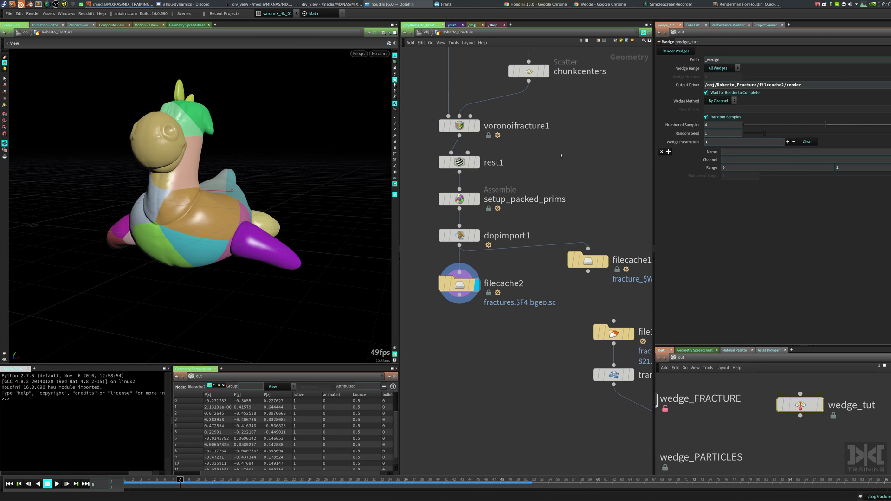
Try different Global Seed values on the chunkcenters Scatter node, returning the timeline to the first frame
middle_drag(561, 154, 544, 234)
click(513, 150)
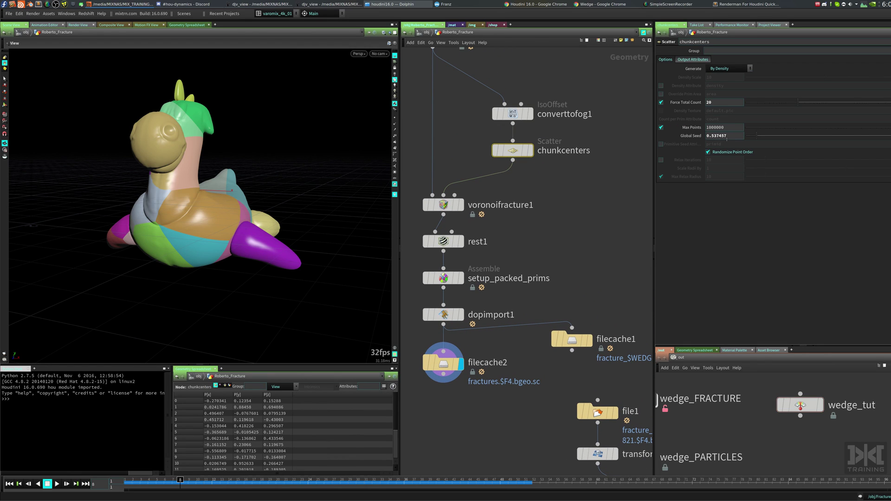
right_drag(287, 183, 248, 185)
drag(248, 185, 215, 197)
drag(757, 135, 785, 141)
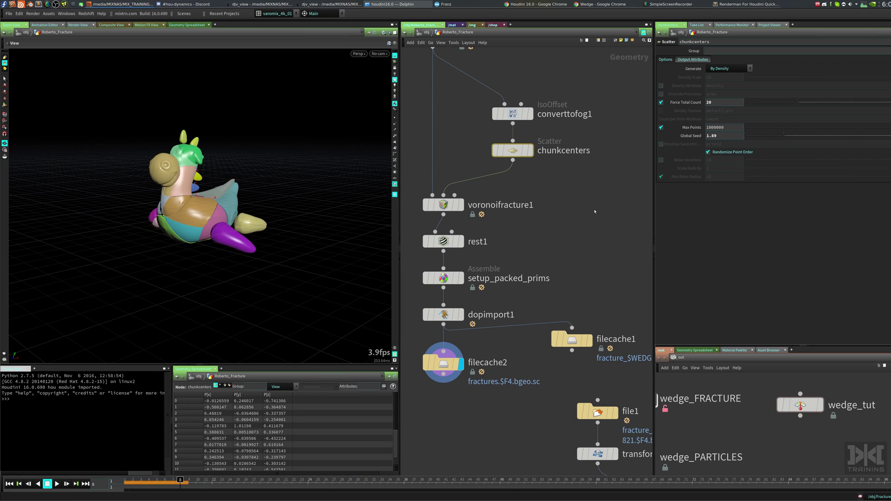
key(ctrl+Up)
drag(784, 135, 890, 137)
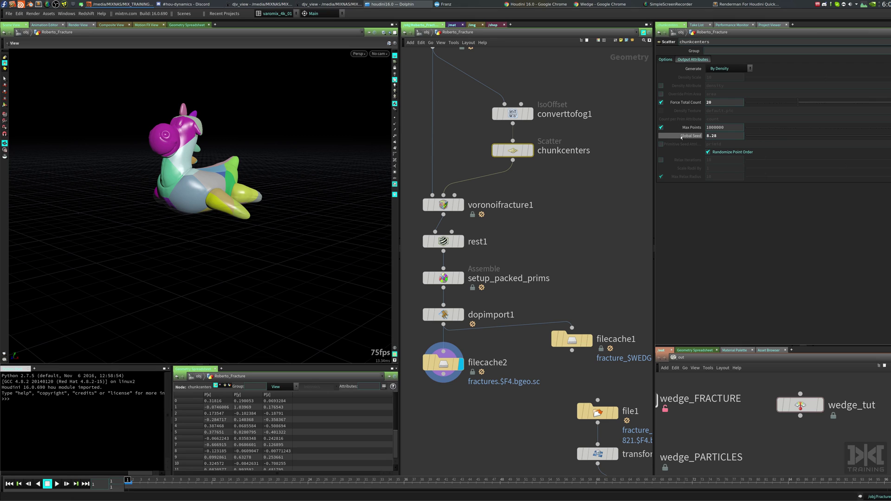
Copy the Global Seed parameter of chunkcenters and paste it as a relative reference into the Channel of wedge_tut's wedge parameter
right_click(687, 135)
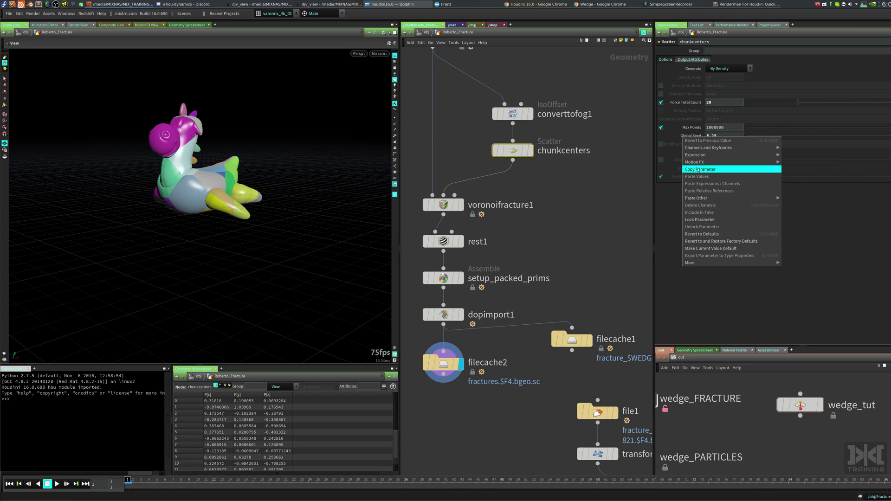
click(701, 169)
click(801, 405)
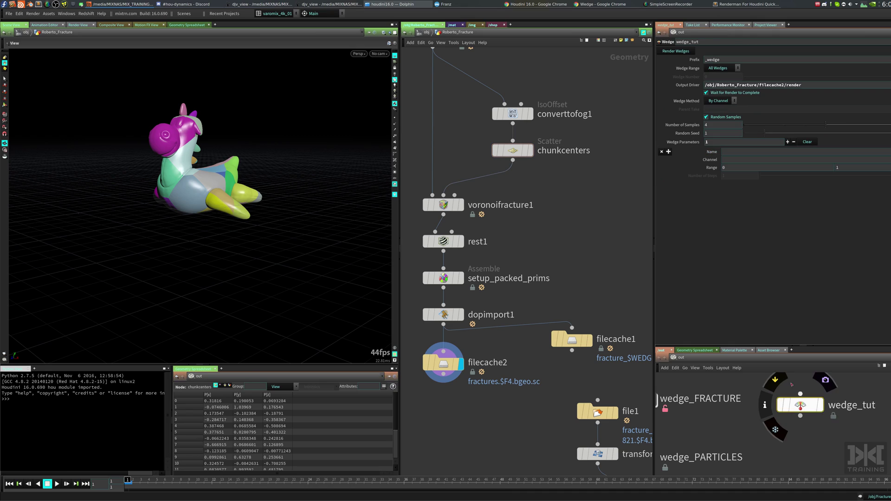
right_click(714, 161)
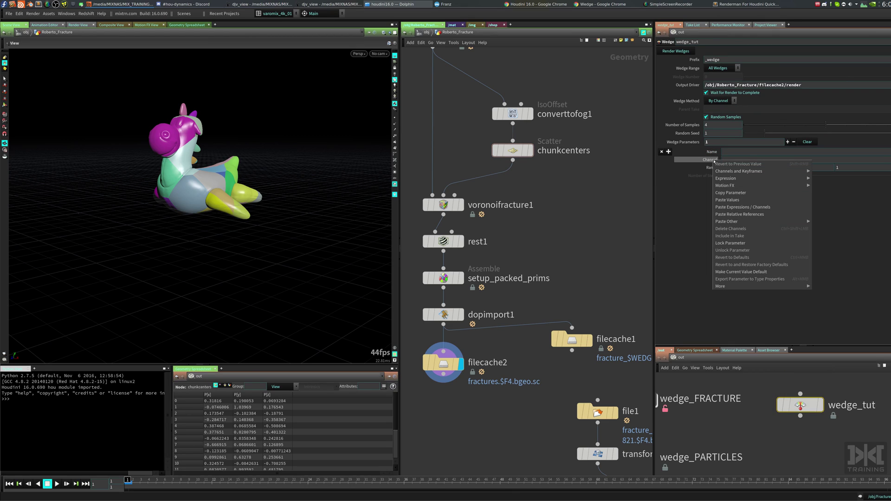
click(733, 214)
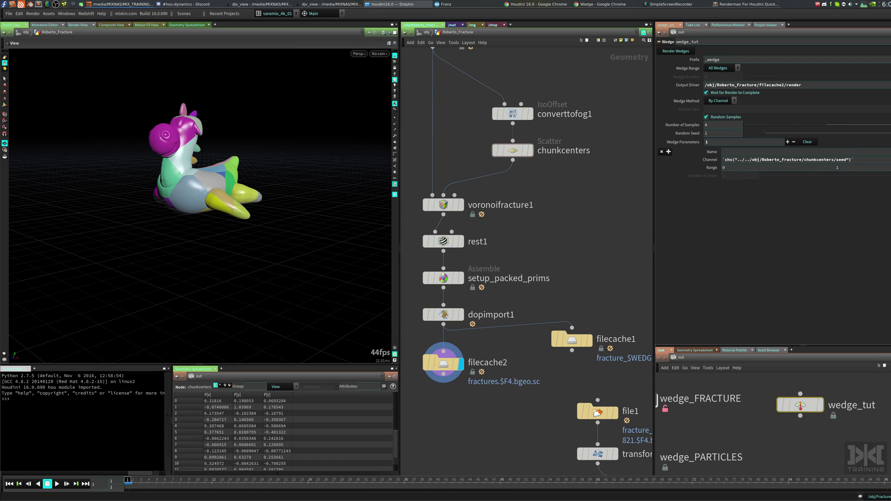
Strip the chs() expression wrapper from the channel, leaving only the path ../../obj/Roberto_Fracture/chunkcenters/seed
drag(737, 159, 680, 160)
key(Delete)
key(Delete)
key(BackSpace)
key(BackSpace)
drag(838, 161, 654, 162)
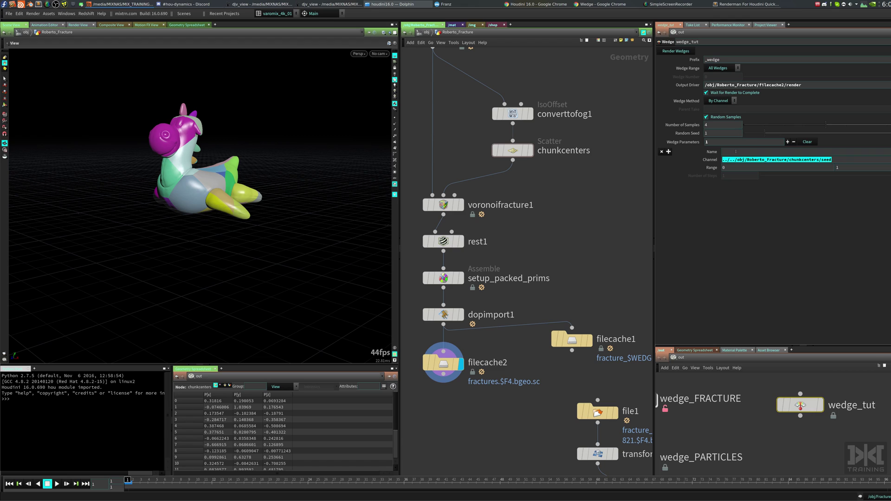
Name the wedge parameter seed and set wedge_tut's number of samples to 5
click(738, 153)
text(seed)
key(Return)
drag(737, 152, 718, 155)
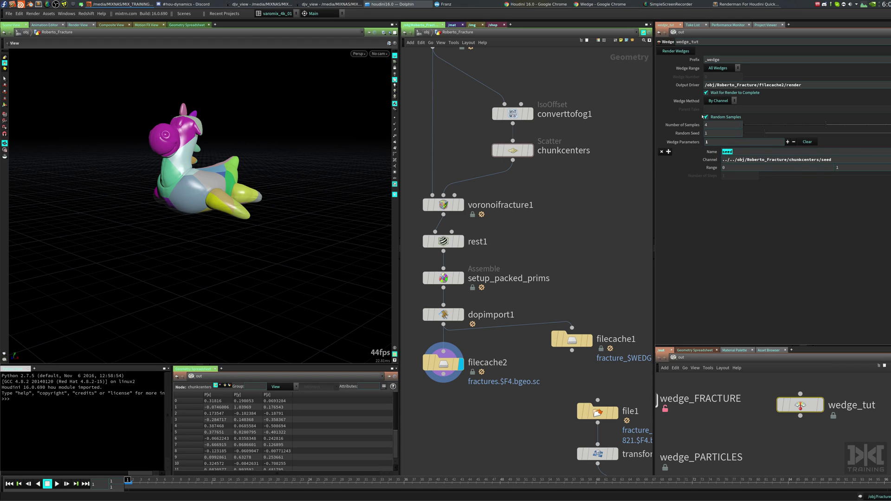
mouse_move(826, 124)
mouse_down()
mouse_move(889, 125)
mouse_move(841, 132)
mouse_up()
drag(717, 126, 696, 132)
click(850, 168)
Set the Global Seed of the chunkcenters Scatter node to 0
click(519, 150)
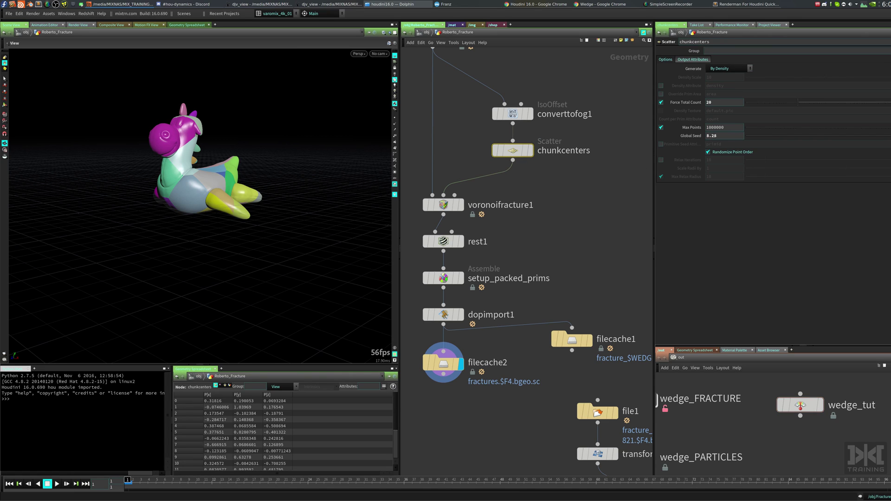
drag(718, 136, 665, 131)
text(0)
key(Return)
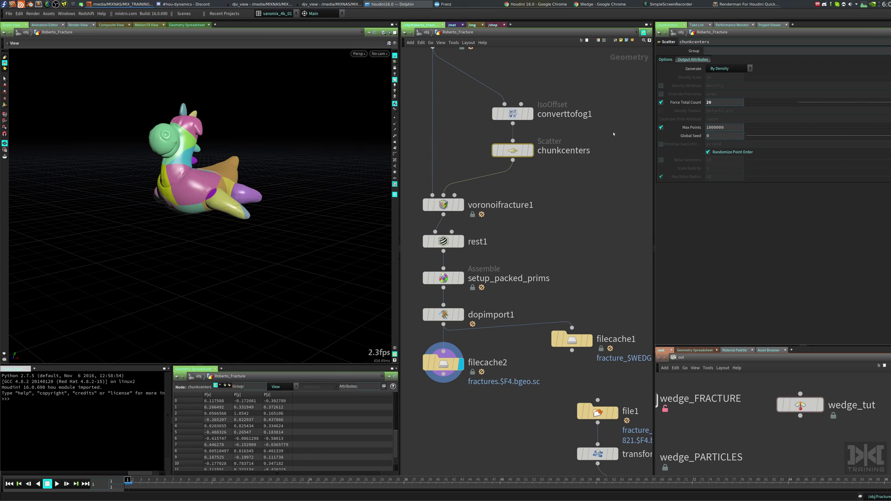
mouse_move(665, 130)
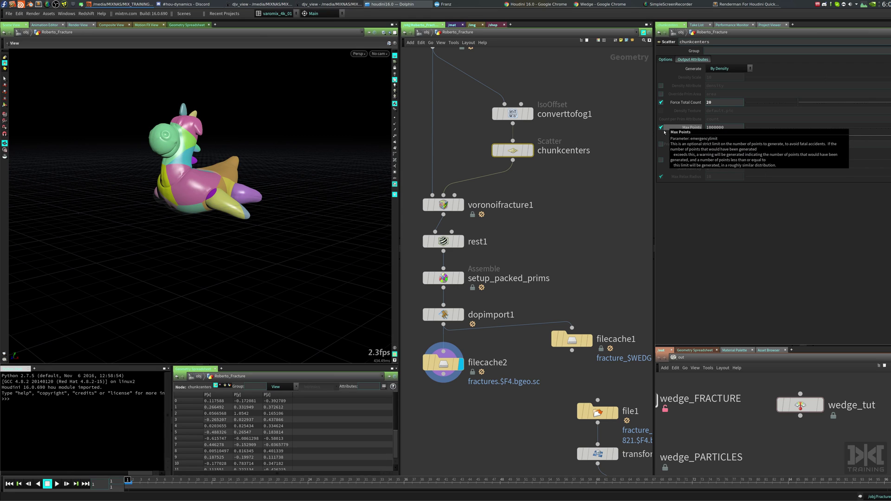
Set the upper limit of the seed parameter's range on wedge_tut to 1000
click(800, 405)
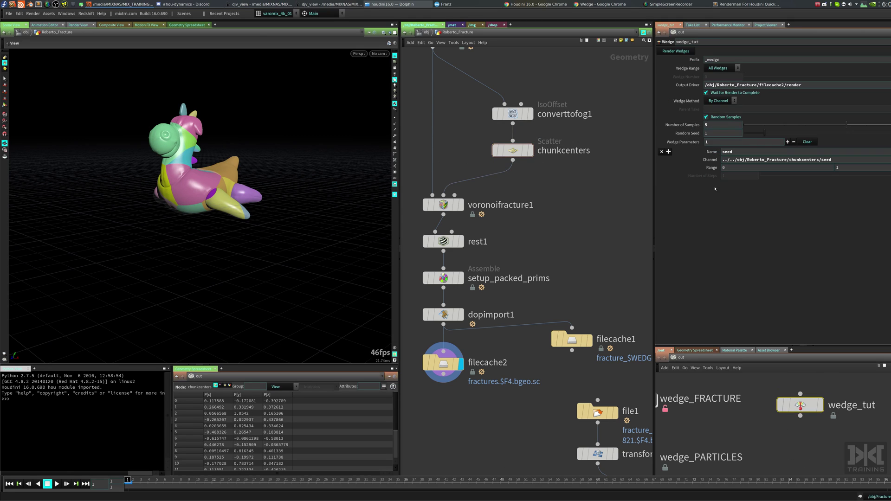
double_click(835, 167)
text(1000)
key(Return)
drag(849, 168, 817, 168)
click(711, 125)
drag(875, 127, 849, 129)
Add _$WEDGE to filecache2's geometry file name, making the path $HIP/geo/WEDGES_TUT/fractures_$WEDGE.$F4.bgeo.sc
click(429, 367)
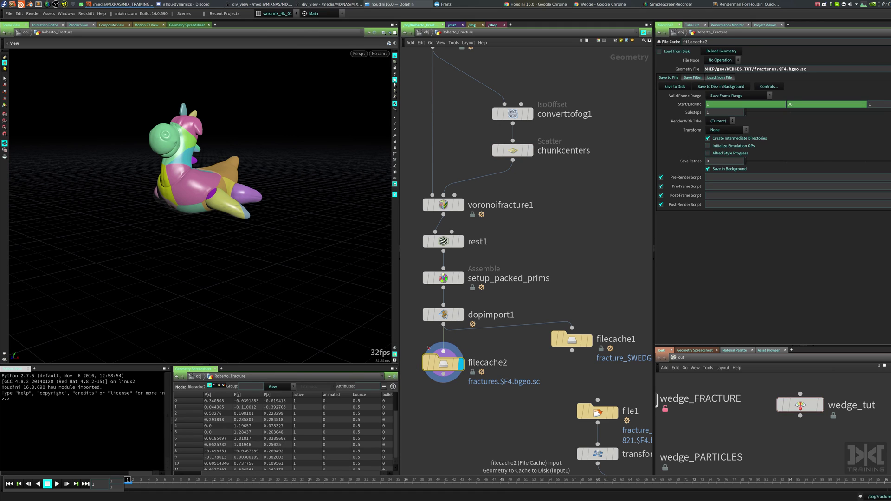
mouse_move(446, 364)
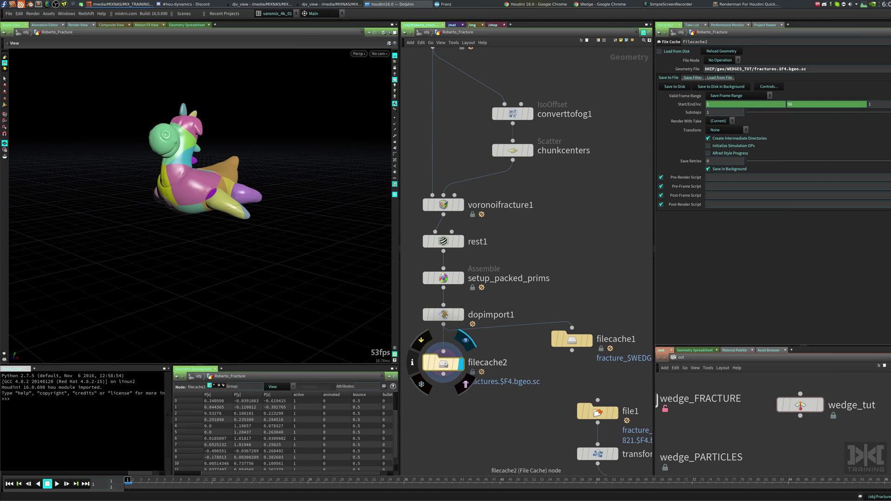
click(781, 69)
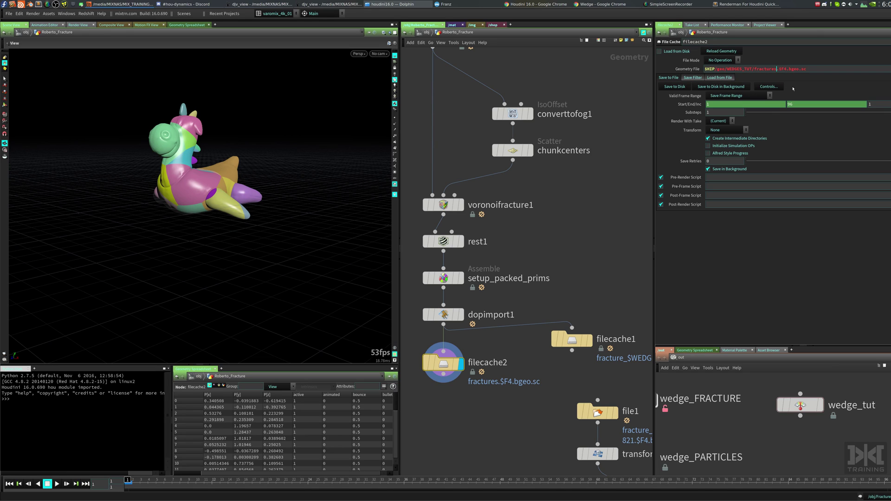
drag(779, 68, 788, 69)
key(Left)
key(Left)
text(_$WEDGE)
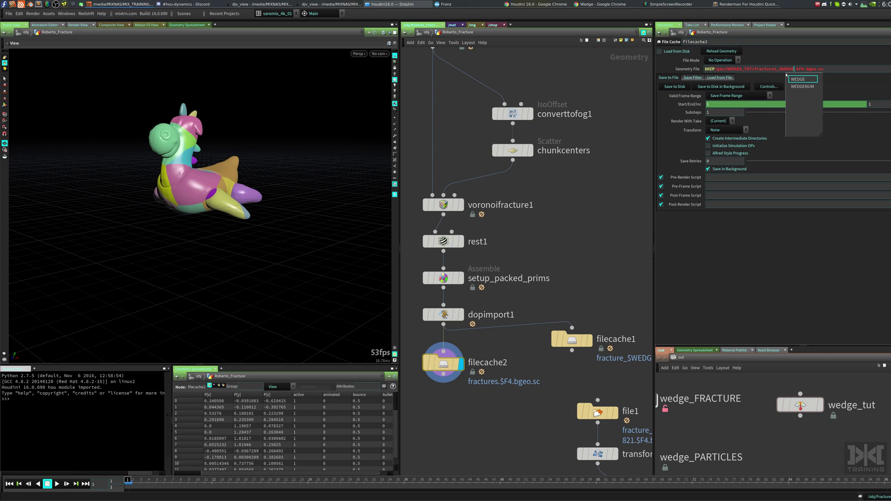
key(Return)
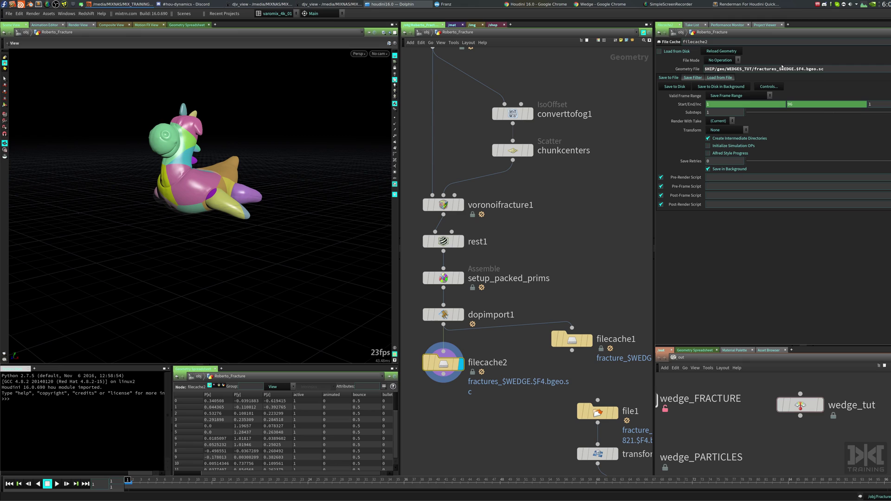
Review the $WEDGE variable in filecache2's file path and the number of samples on wedge_tut
triple_click(781, 68)
click(791, 69)
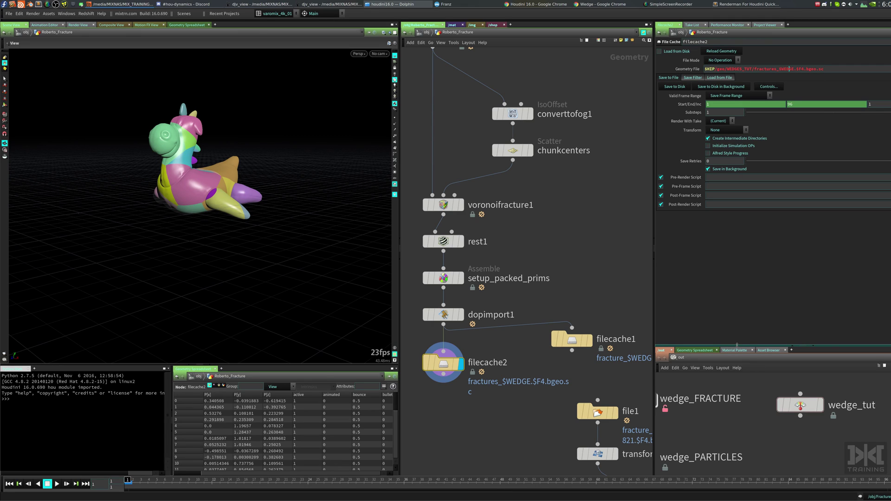
drag(780, 69, 795, 69)
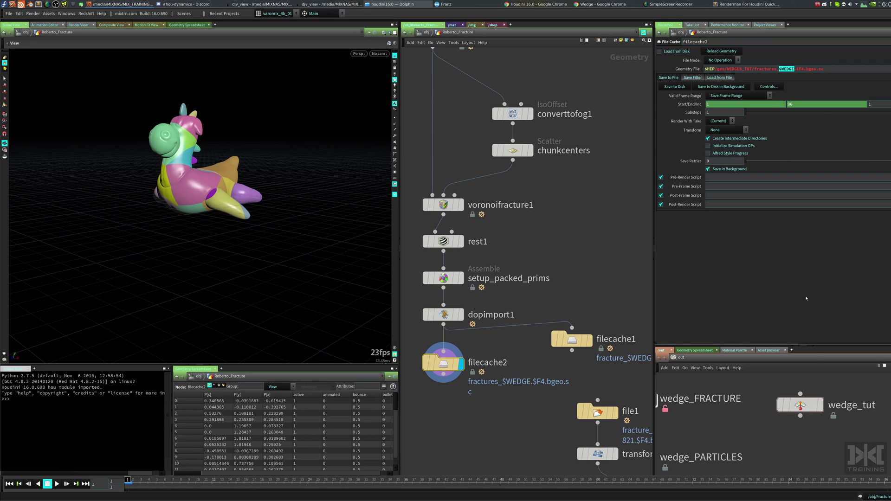
click(801, 405)
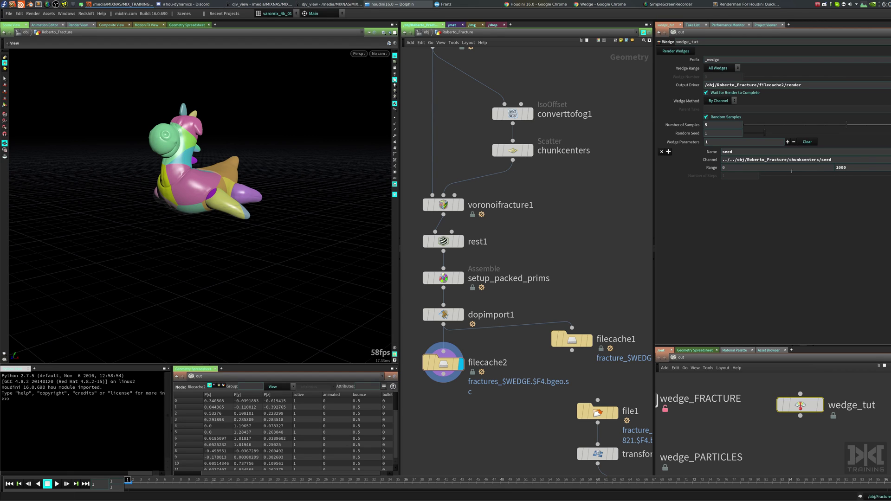
drag(713, 126, 674, 127)
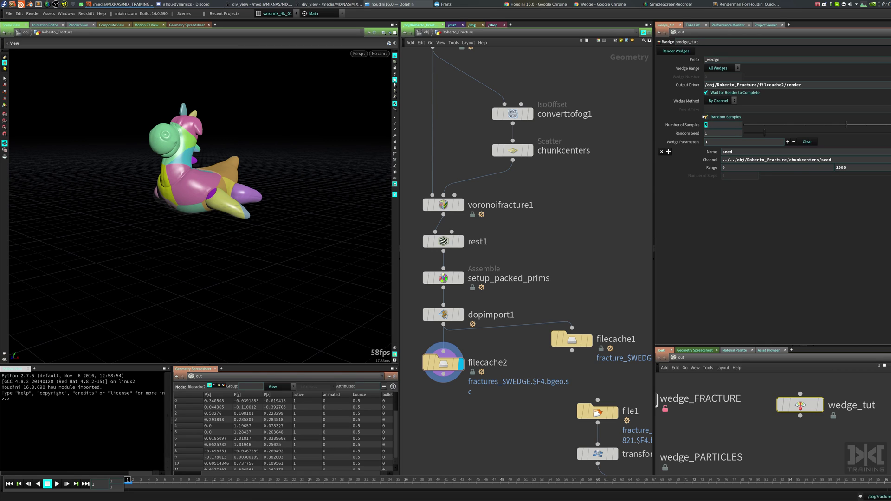
click(465, 366)
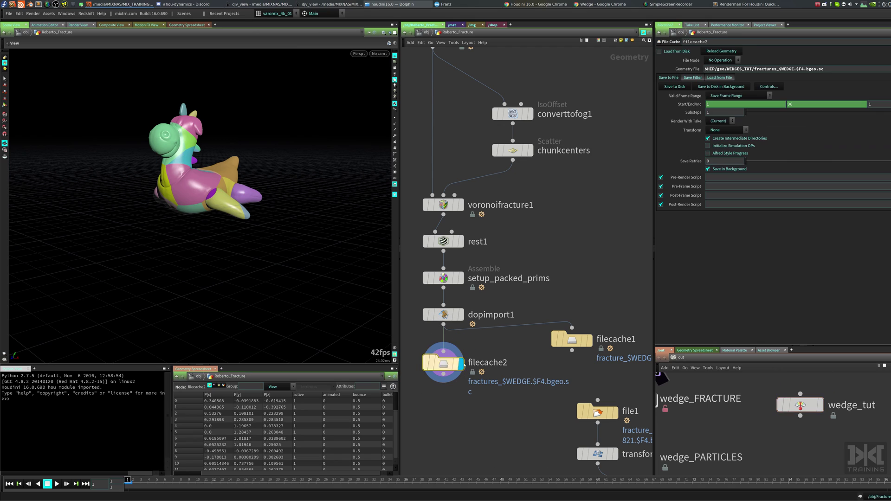
Render all wedges from wedge_tut to cache the fracture variations
click(800, 405)
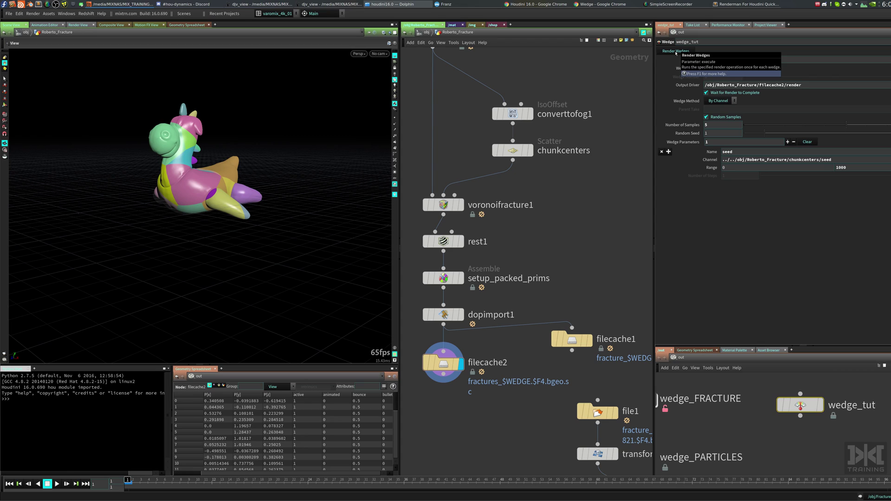
click(676, 51)
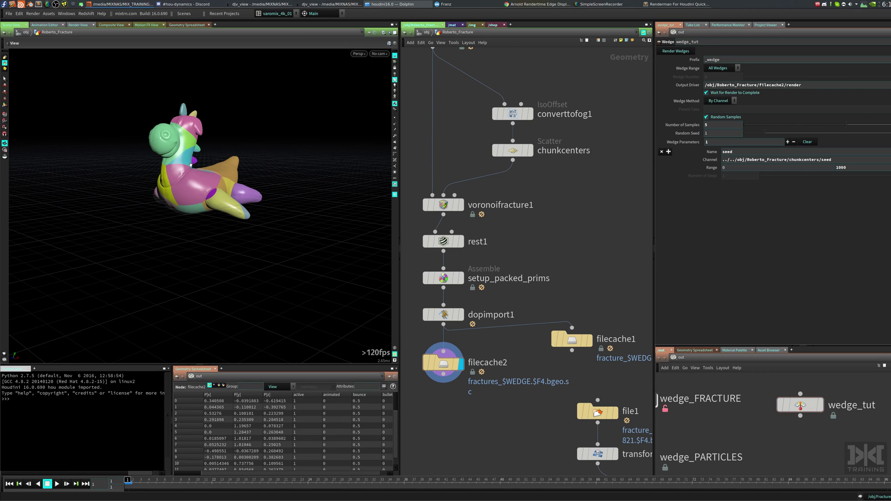
Browse the cached wedge sequences in $HIP/geo/WEDGES_TUT from filecache2's geometry file chooser and close it without choosing a file
click(443, 364)
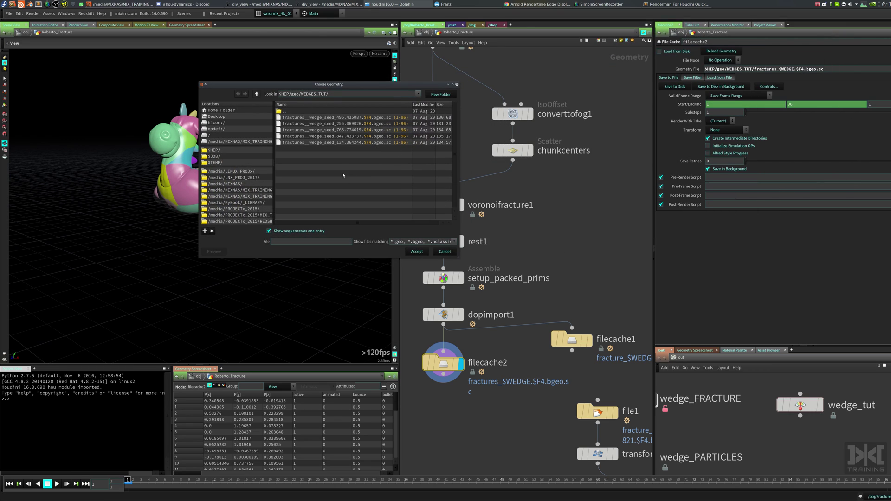
click(308, 119)
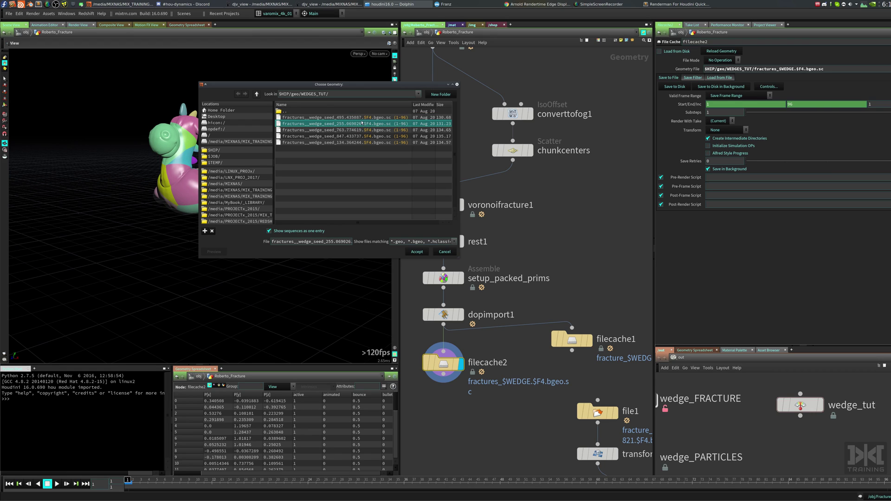
click(360, 130)
click(361, 137)
click(360, 143)
click(361, 137)
click(361, 131)
click(360, 120)
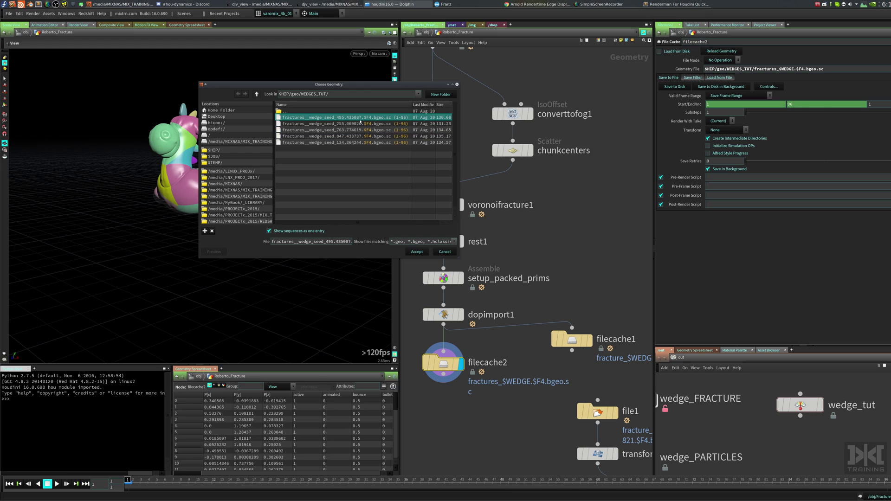
click(344, 130)
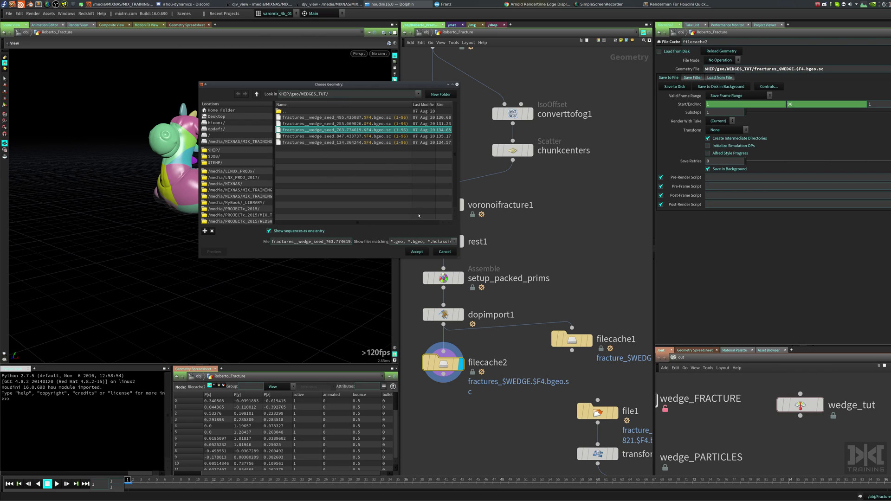
click(444, 252)
Display file1, file2 and file3 in turn to compare the cached fracture variations
middle_drag(615, 422, 469, 241)
click(470, 233)
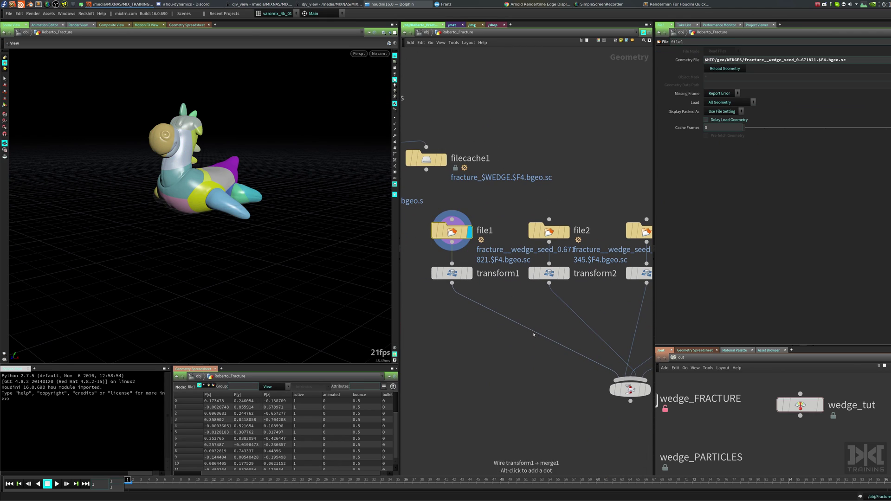
middle_drag(534, 334, 463, 332)
click(500, 234)
middle_drag(500, 233, 447, 208)
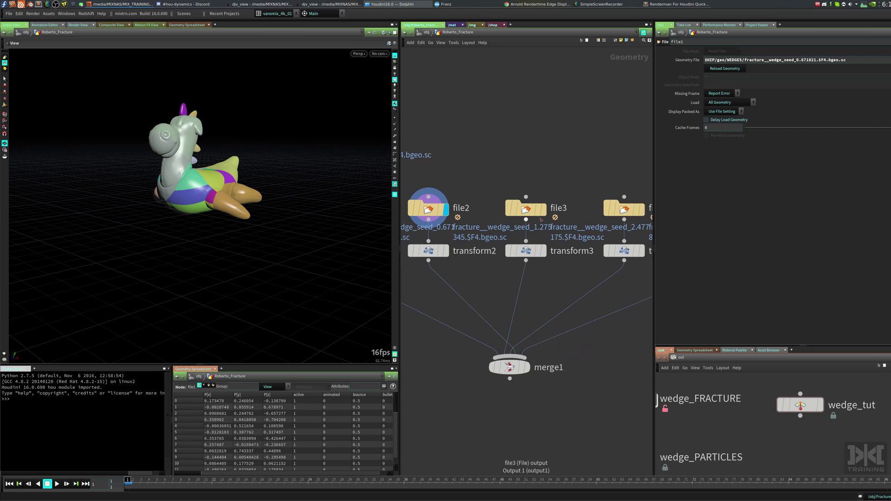
click(543, 210)
scroll(559, 326, down, 5)
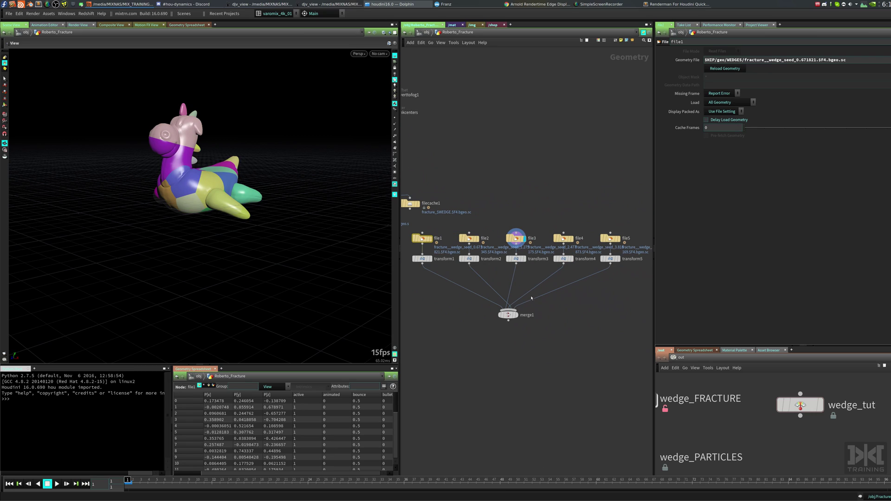
Display merge1 to view all the variations side by side and change the viewport lighting mode
click(520, 325)
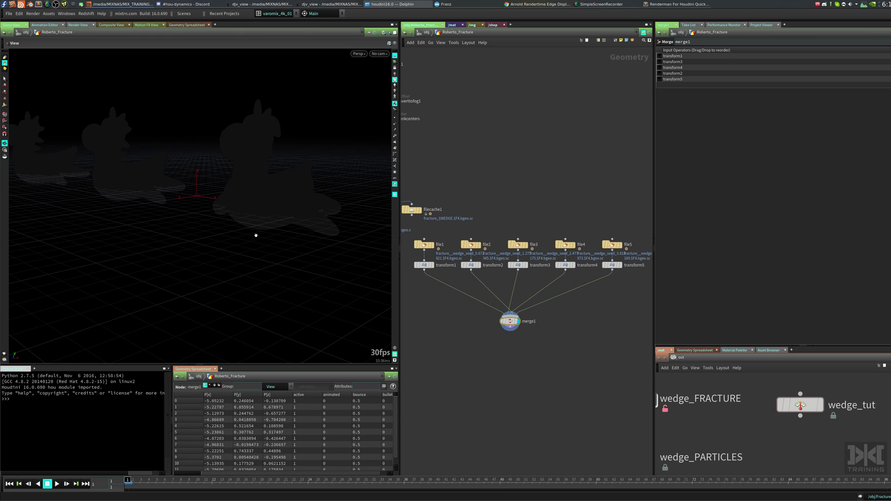
click(394, 85)
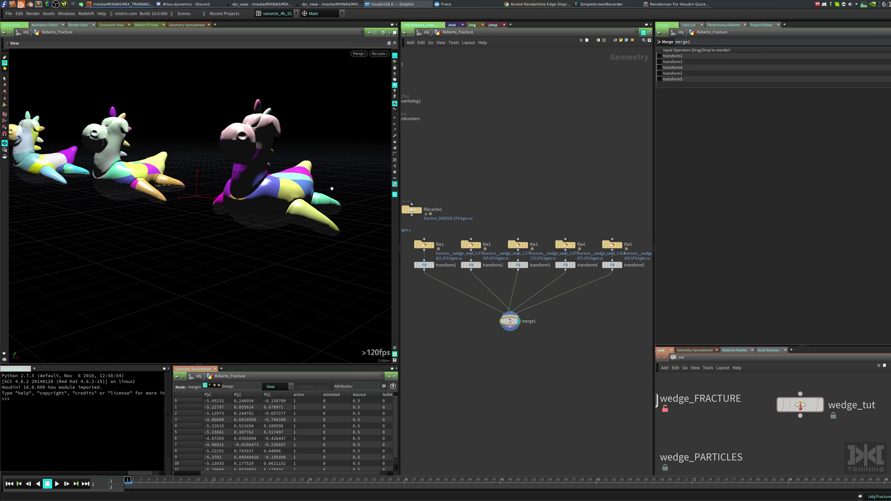
Add a Normal node after merge1, display it, and change the viewport lighting mode
key(Tab)
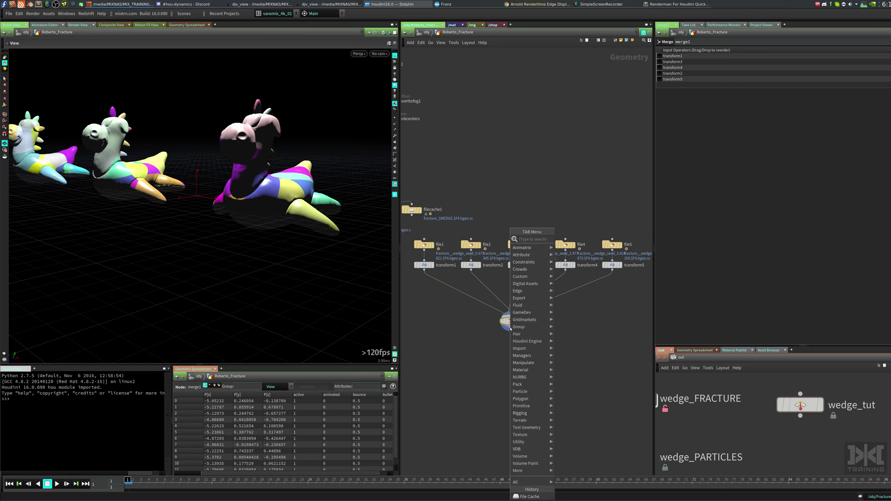
text(normal)
key(Return)
click(507, 343)
click(515, 343)
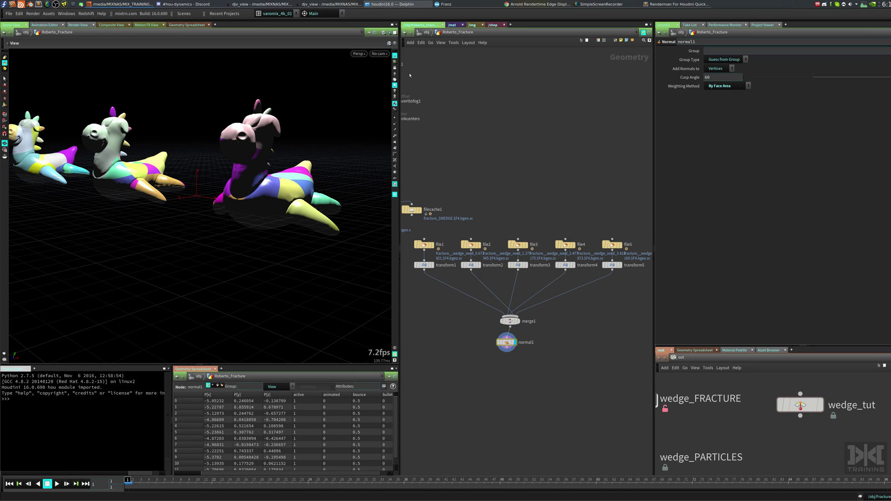
click(395, 80)
Play the merged fracture variations until the toys have shattered, then stop and return to the first frame
middle_drag(216, 263, 311, 253)
right_drag(311, 252, 199, 234)
middle_drag(275, 243, 166, 245)
right_drag(362, 246, 321, 246)
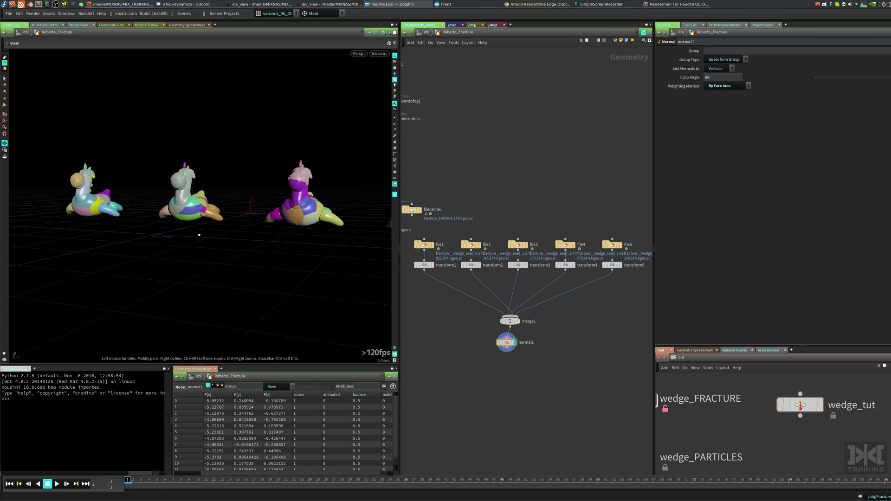
drag(321, 246, 298, 215)
key(Up)
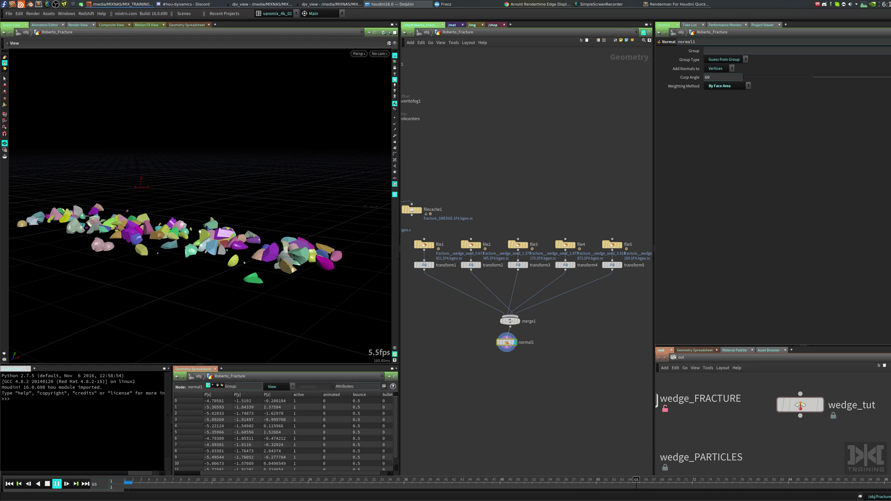
click(47, 484)
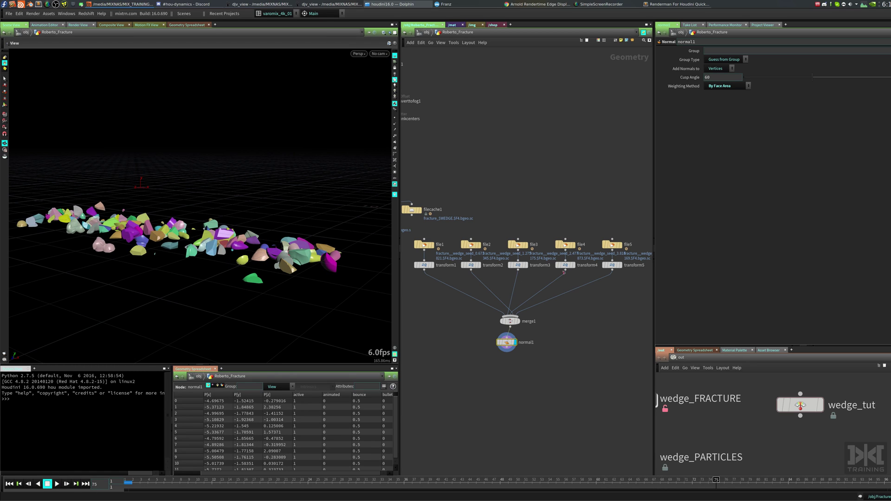
key(ctrl+Up)
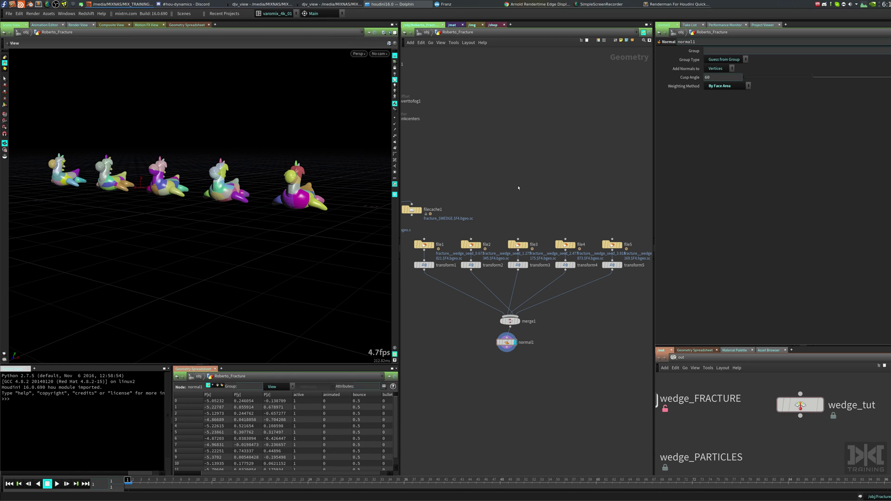
Return to the object level, hide Roberto_Fracture, and show and enter Roberto_particles
mouse_move(190, 202)
mouse_down()
mouse_move(244, 205)
mouse_move(185, 205)
mouse_up()
right_drag(185, 206, 247, 203)
drag(247, 203, 302, 211)
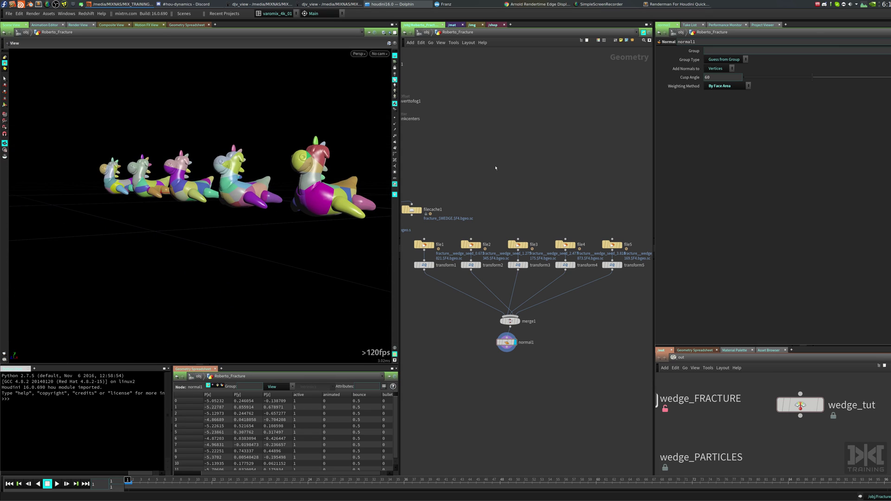
key(u)
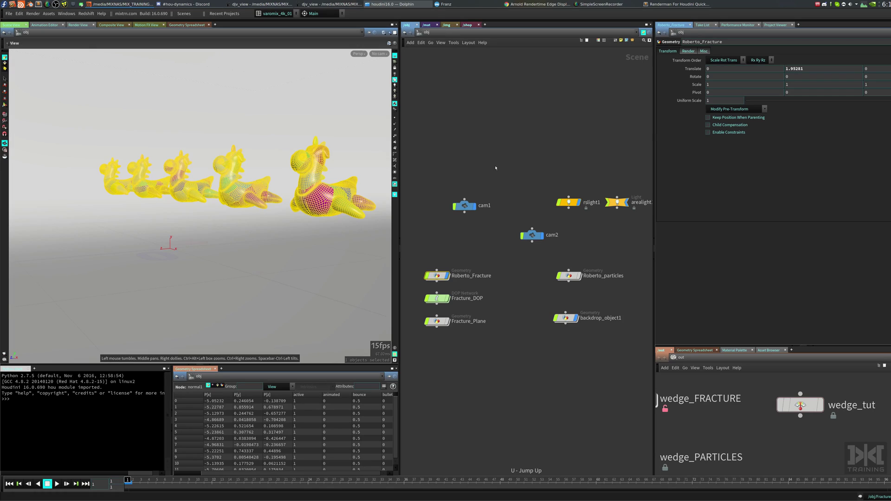
click(446, 276)
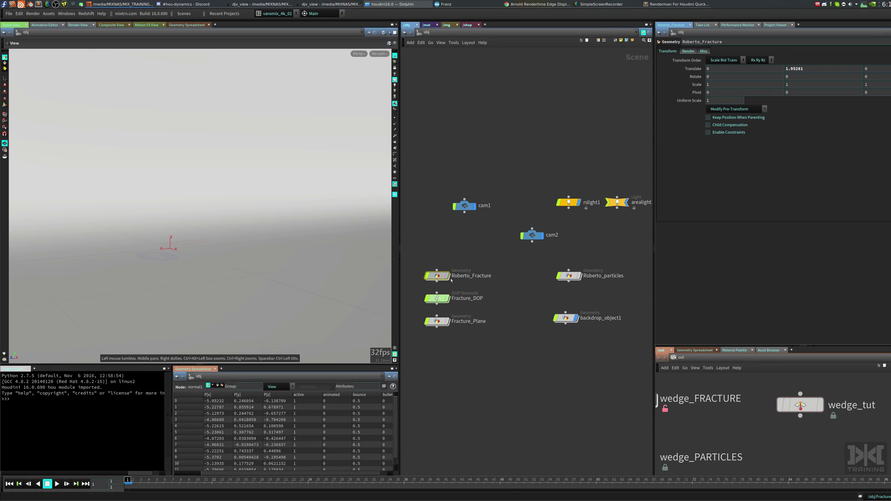
click(580, 276)
click(567, 276)
double_click(568, 276)
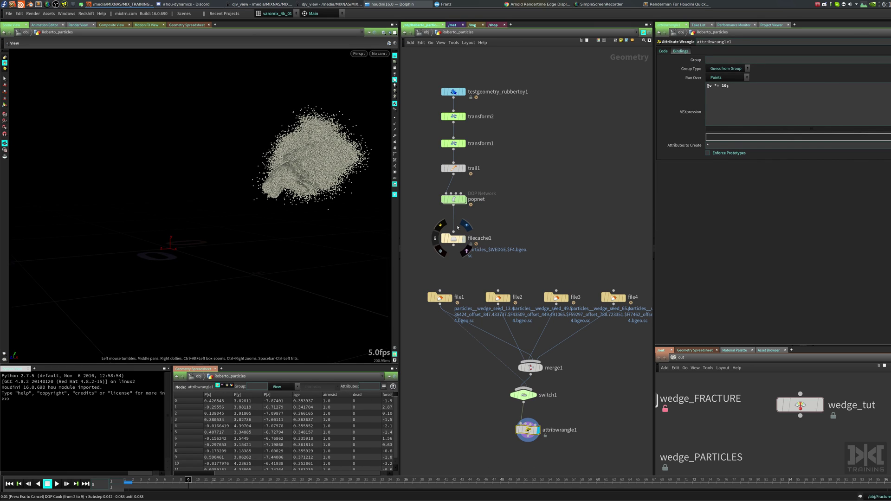
Display popnet and play part of its simulation, then set the viewport to draw particles as Pixels
click(459, 204)
key(Up)
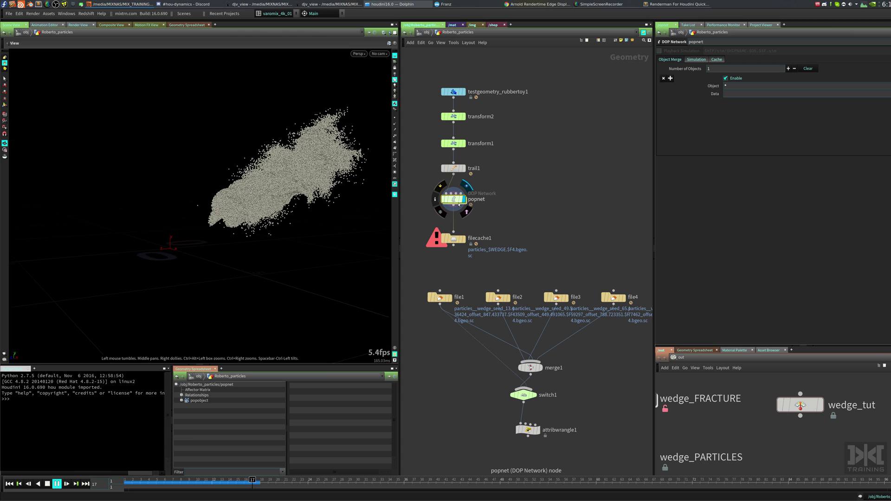
key(Up)
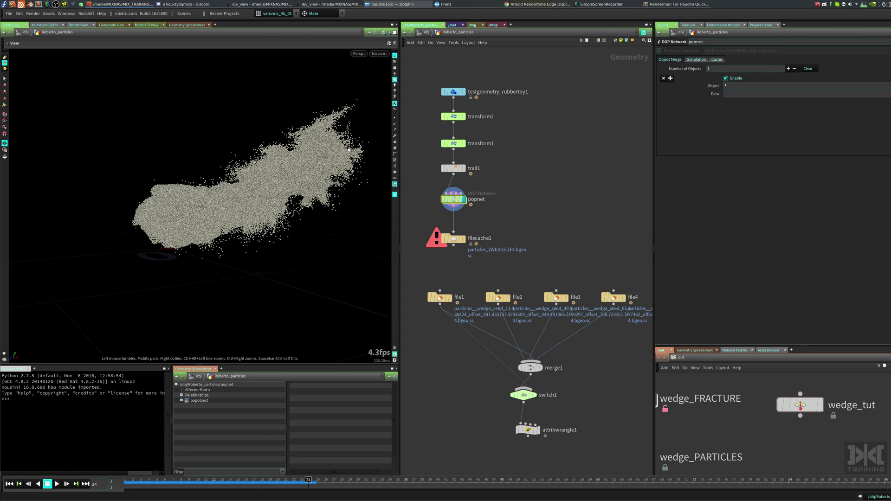
click(395, 104)
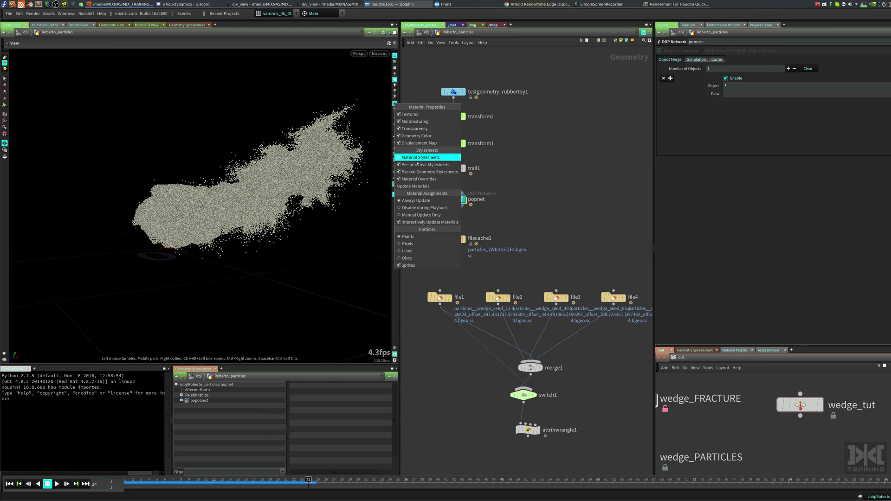
click(418, 239)
Play the particle simulation to frame 40 and inspect popnet's node information
key(Up)
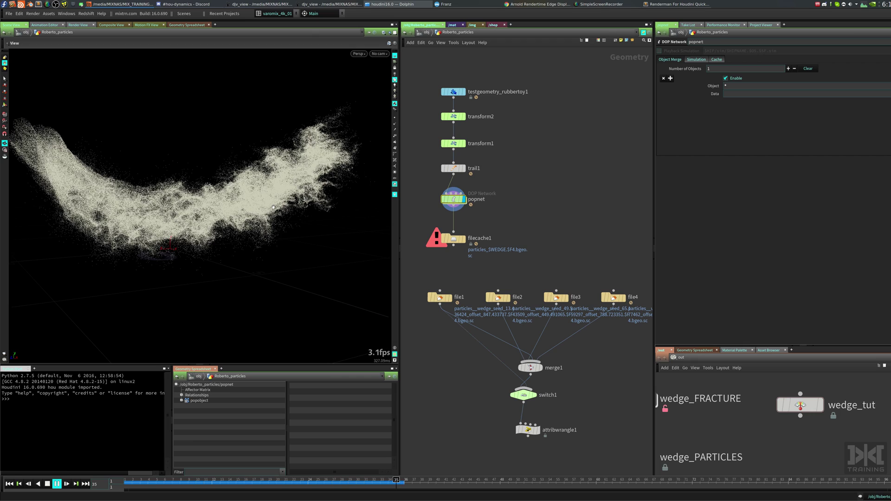
key(Up)
drag(256, 228, 173, 223)
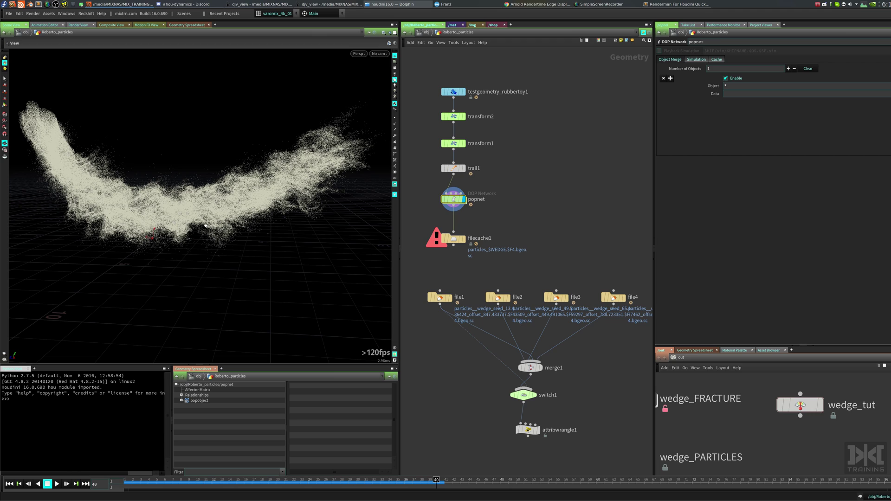
middle_click(458, 202)
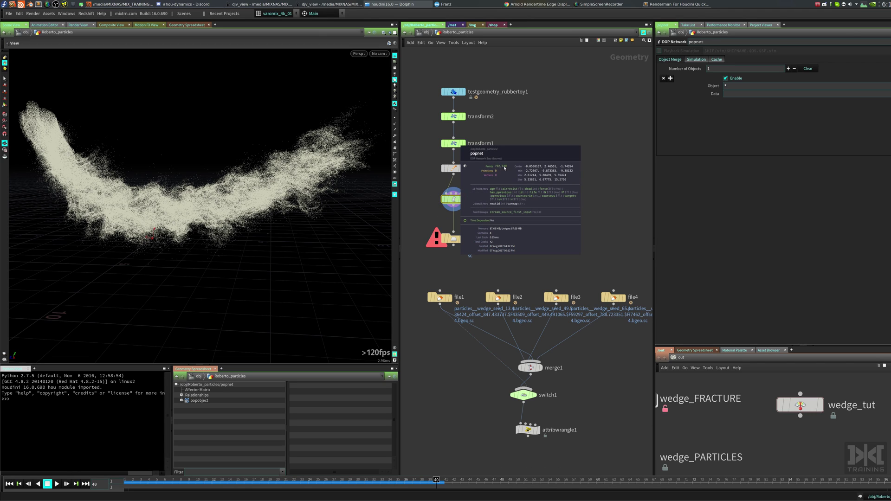
Display filecache1 to review its geometry file path, and examine the seed and offset parameters of wedge_PARTICLES
click(454, 238)
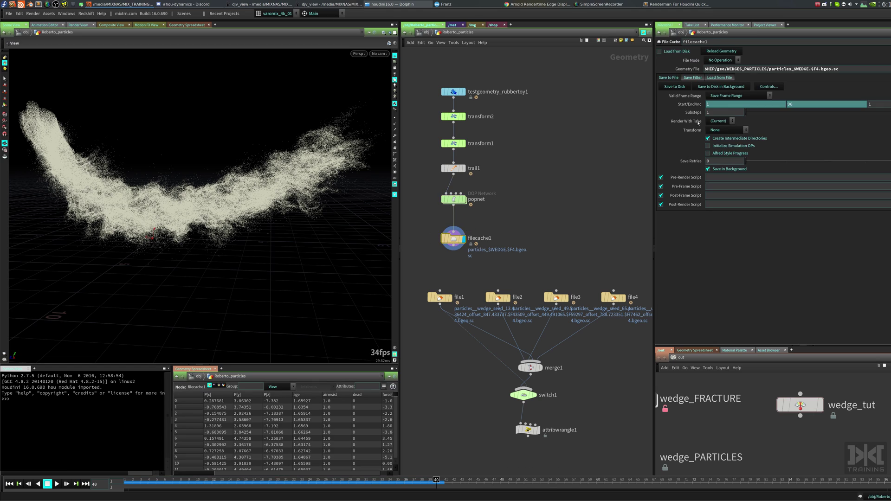
click(796, 70)
middle_drag(727, 439, 749, 390)
scroll(792, 409, down, 3)
click(702, 403)
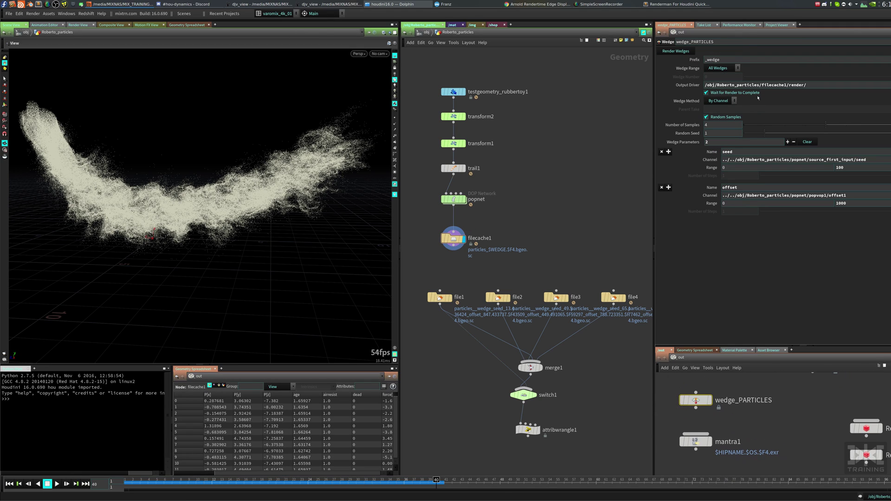
drag(735, 151, 677, 149)
drag(740, 187, 678, 189)
Inside popnet, examine the birth seed of source_first_input and the Offset parameter of popvop1, then return to Roberto_particles
double_click(453, 200)
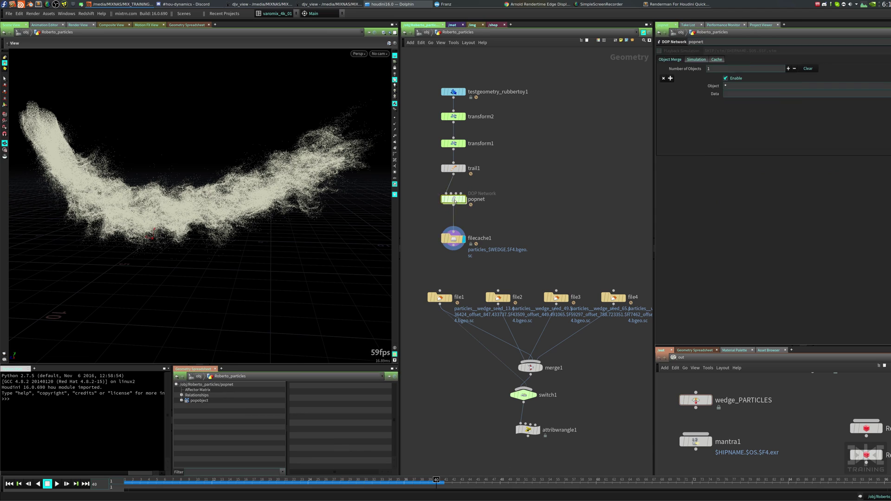
click(470, 124)
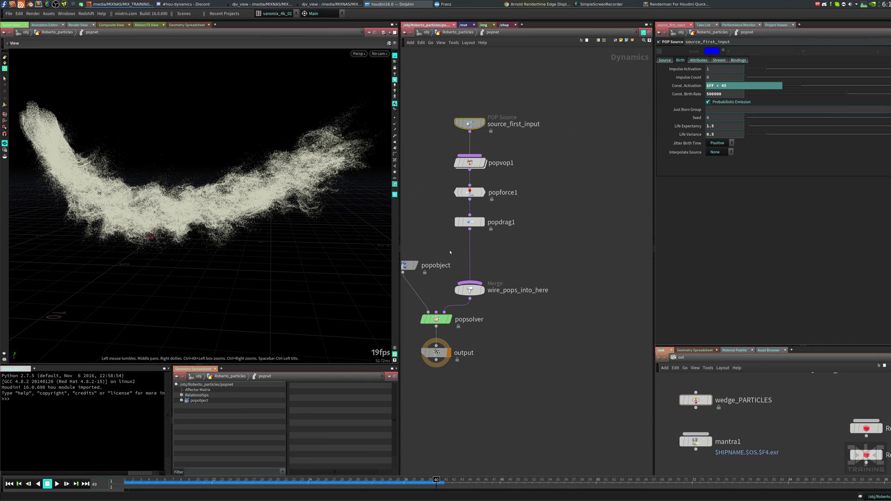
click(470, 163)
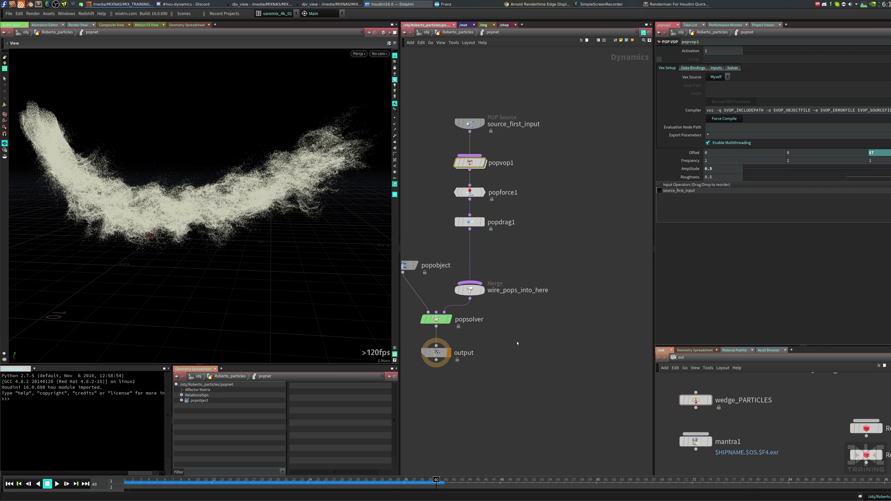
middle_drag(518, 344, 530, 318)
key(u)
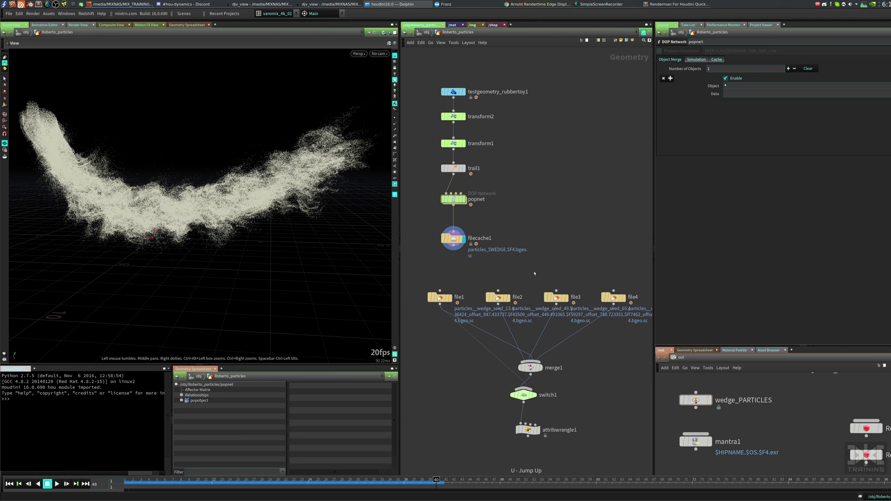
Display file1, file2, file3 and file4 in turn to compare the cached particle variations
middle_drag(535, 271, 509, 223)
click(424, 252)
click(423, 252)
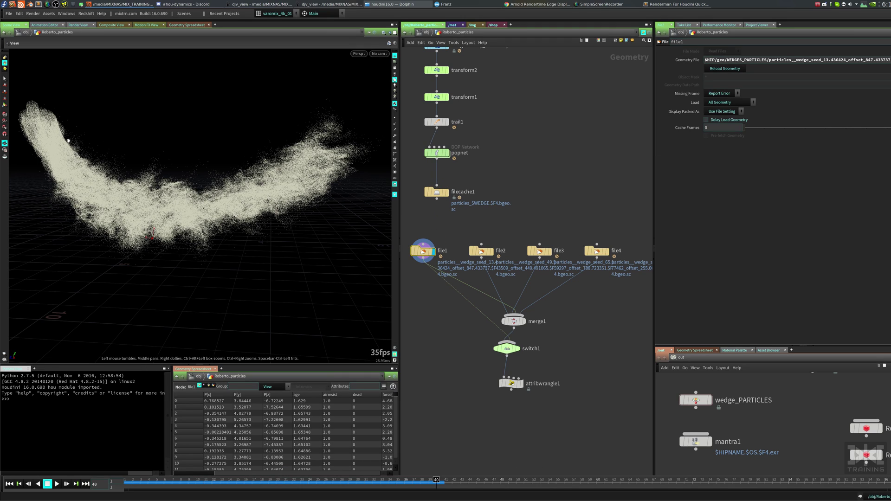
click(490, 251)
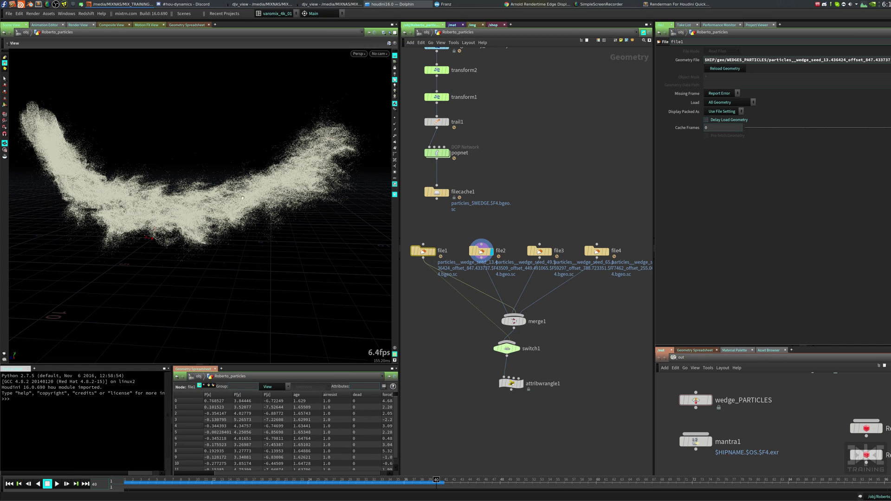
click(549, 251)
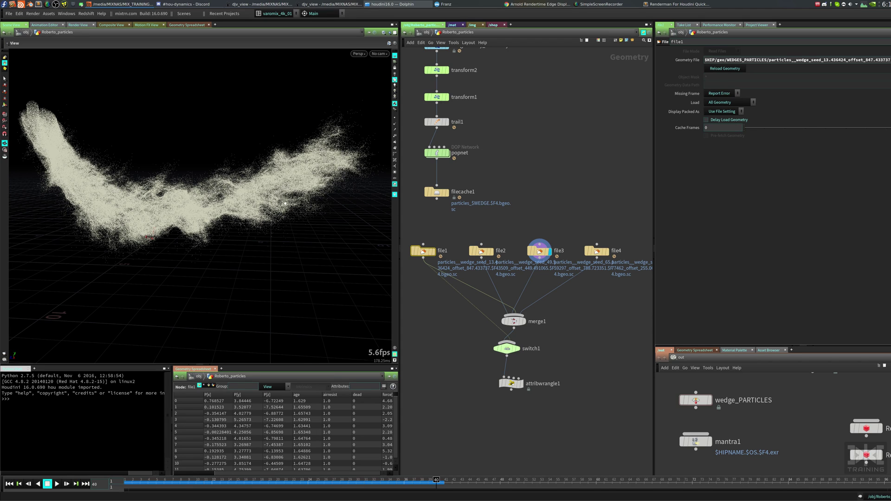
click(607, 252)
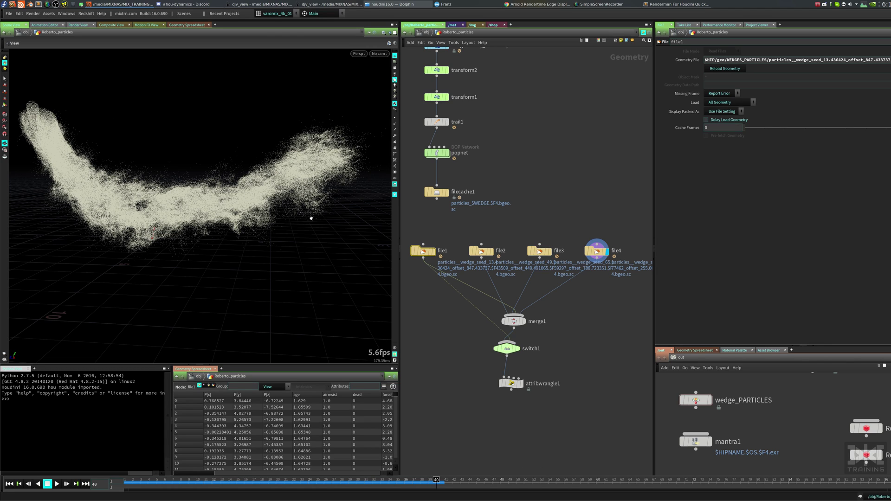
Display merge1 with all particle caches combined and inspect the node information of merge1 and file1
click(524, 321)
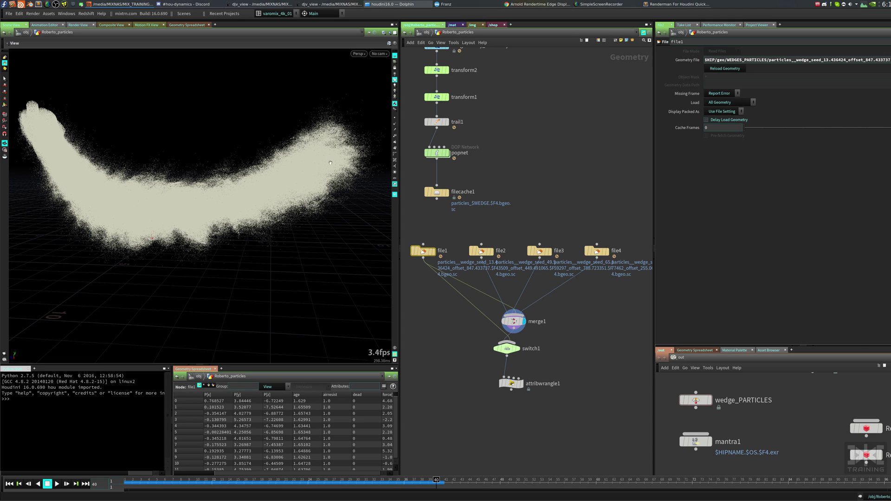
middle_click(514, 321)
middle_click(423, 252)
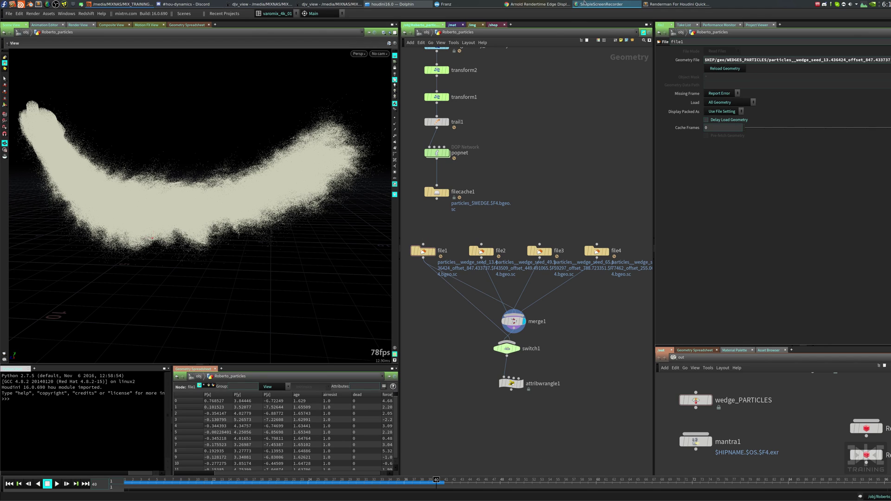
Switch to the two djv_view windows and arrange the single-wedge and combined-wedges renders side by side for comparison
click(263, 3)
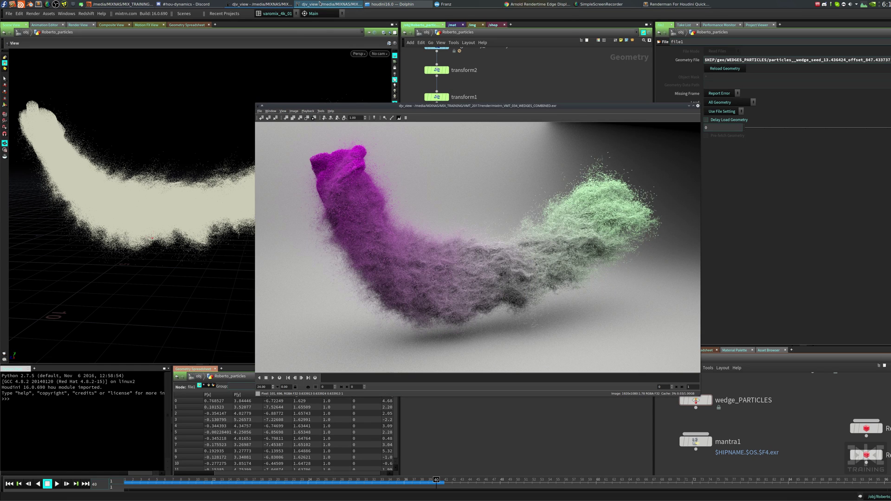
click(332, 4)
drag(478, 106, 251, 82)
drag(523, 96, 161, 84)
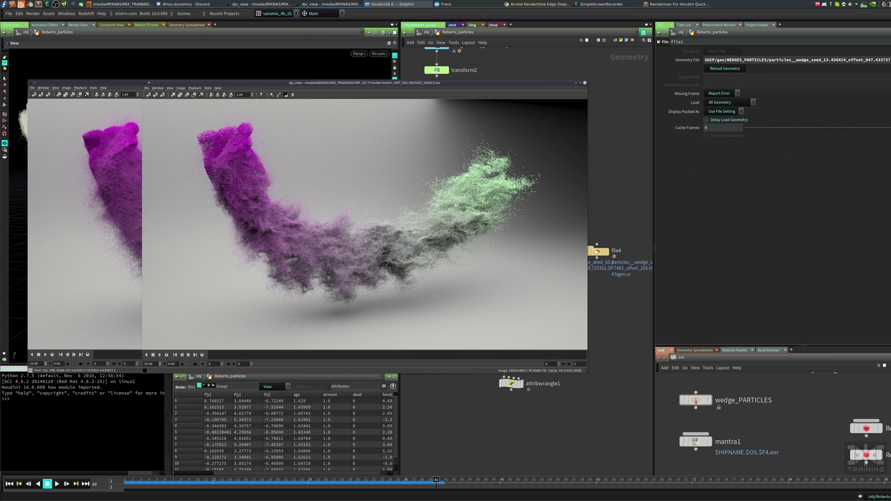
drag(398, 83, 285, 48)
click(175, 365)
drag(212, 82, 617, 101)
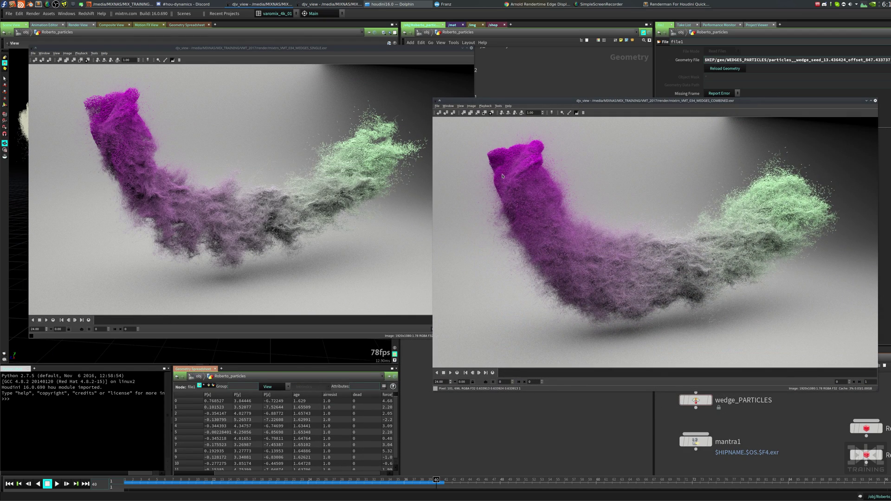